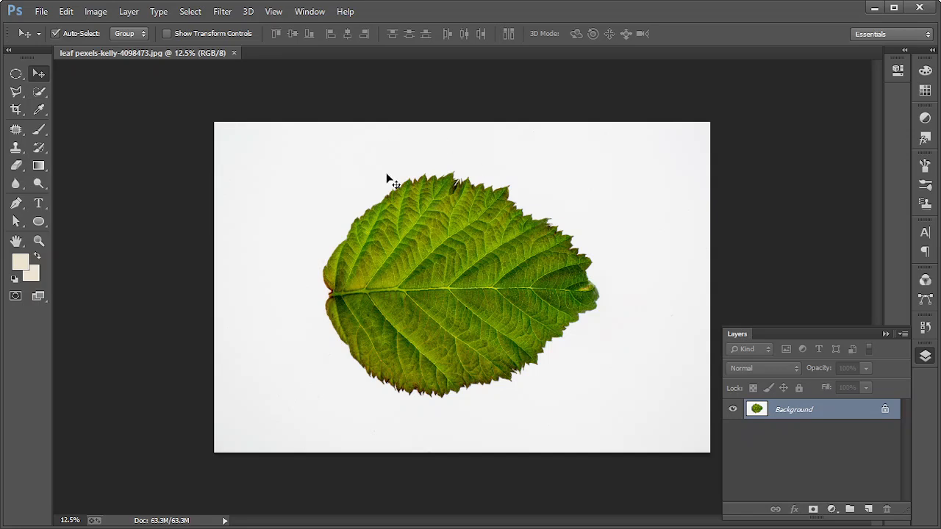
# Step: Switch to the Chrome window that holds the Google Lens page and bring up the Adobe Stock contributor dashboard
pyautogui.click(874, 7)
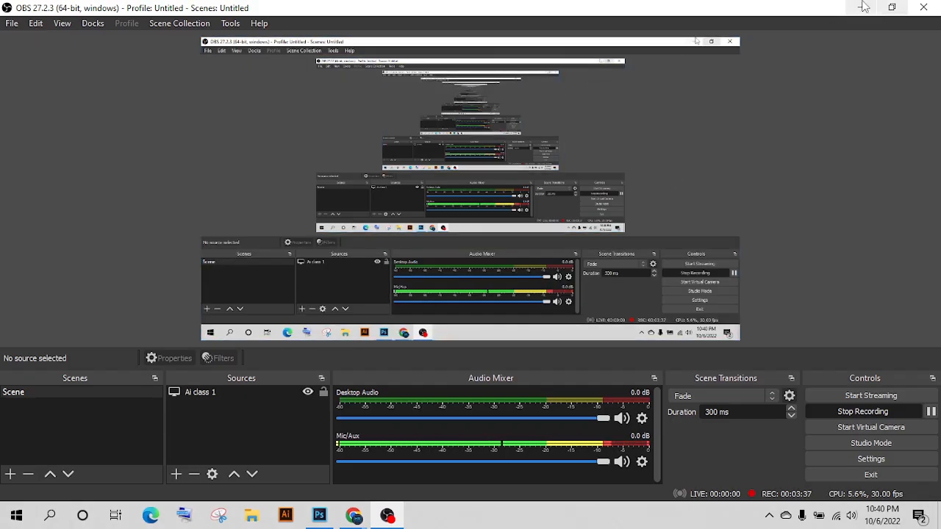
pyautogui.click(865, 7)
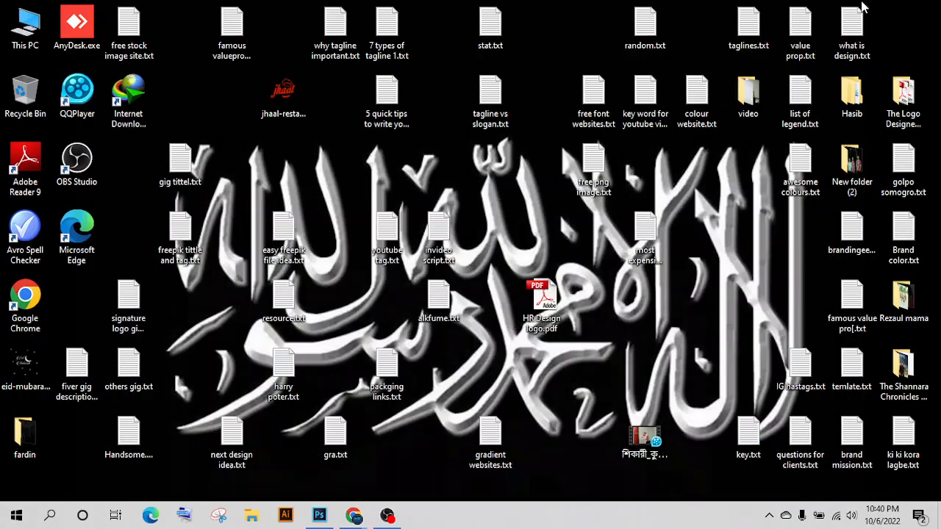
pyautogui.click(390, 517)
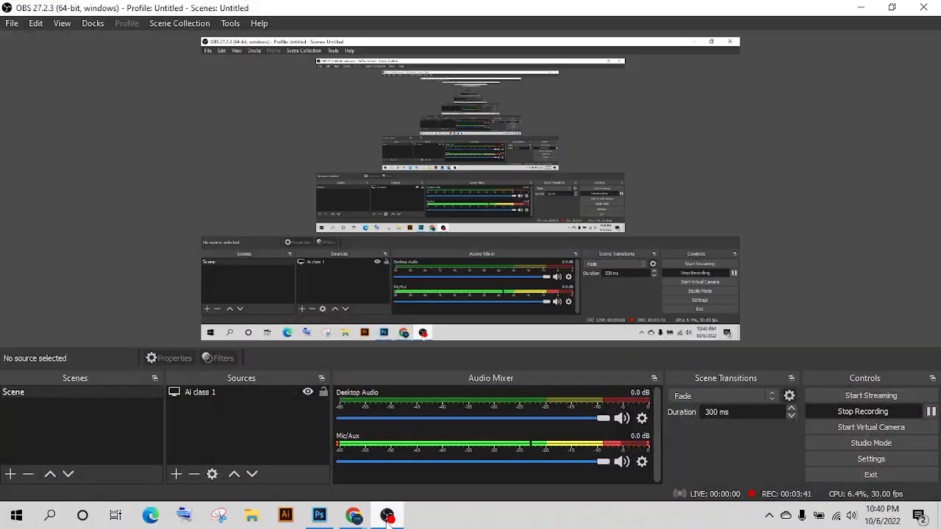
pyautogui.click(387, 517)
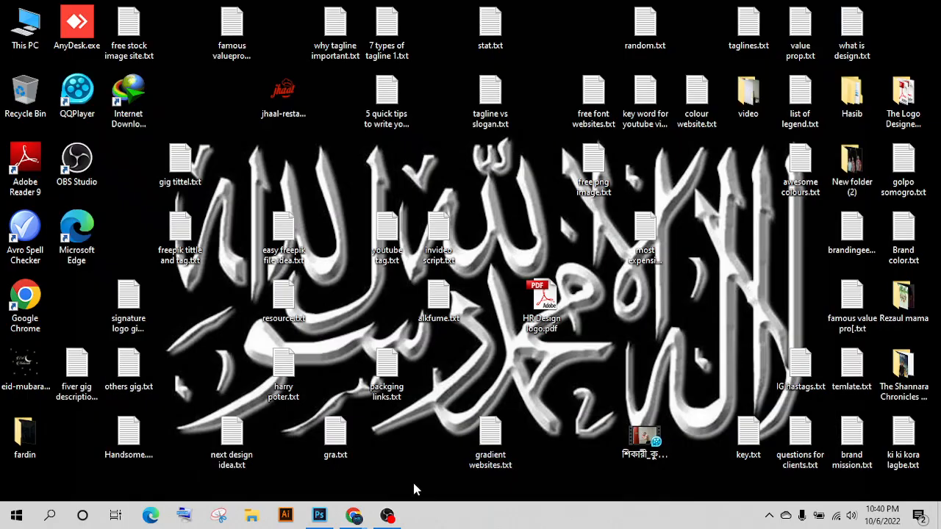
pyautogui.moveTo(354, 516)
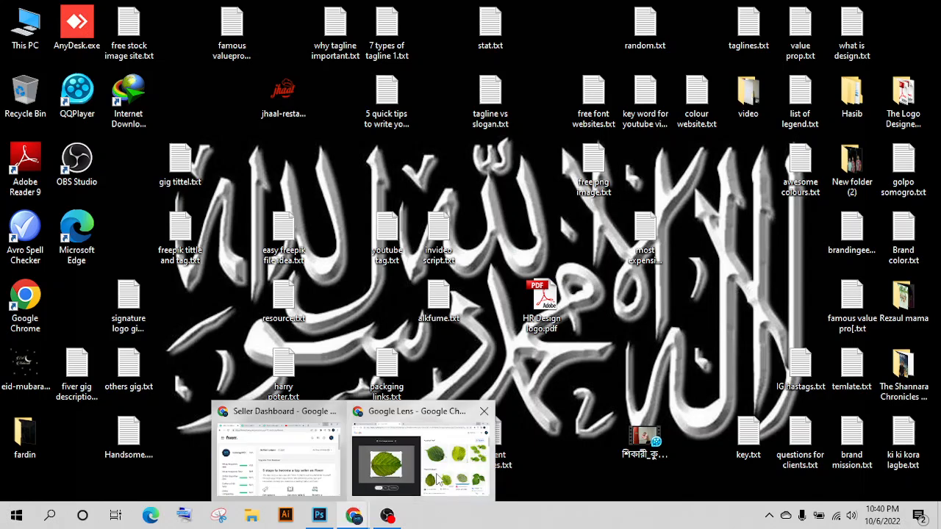
pyautogui.click(438, 479)
pyautogui.click(77, 12)
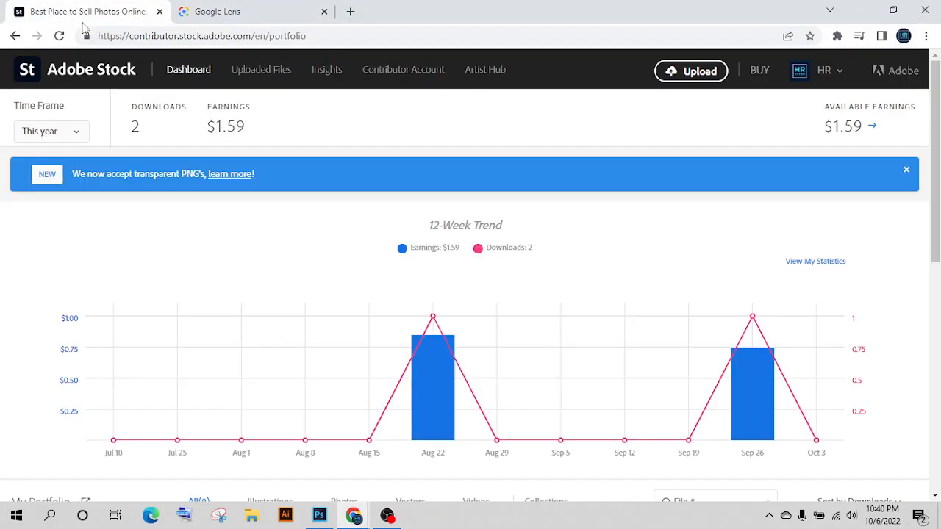
# Step: Examine the portfolio's download figures and open the upload page to read the transparent PNG requirements
pyautogui.scroll(-5, 563, 349)
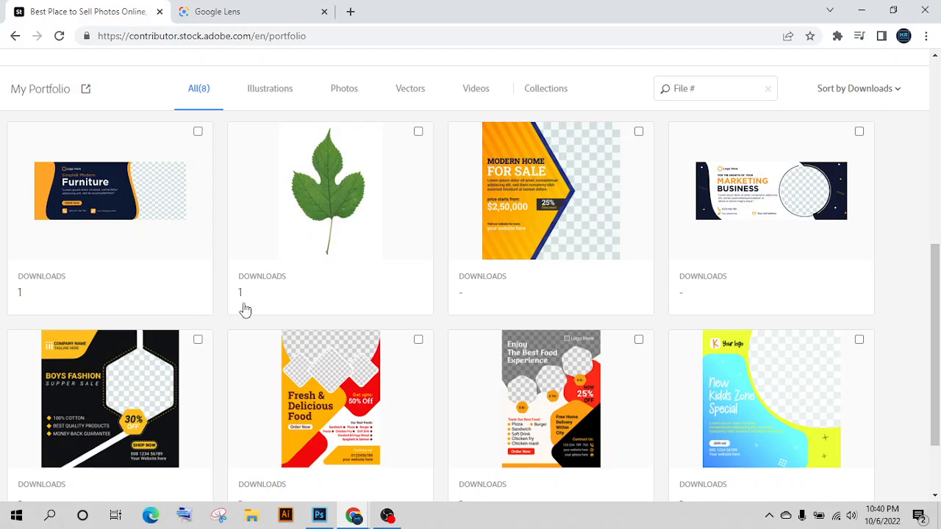
pyautogui.scroll(1, 263, 340)
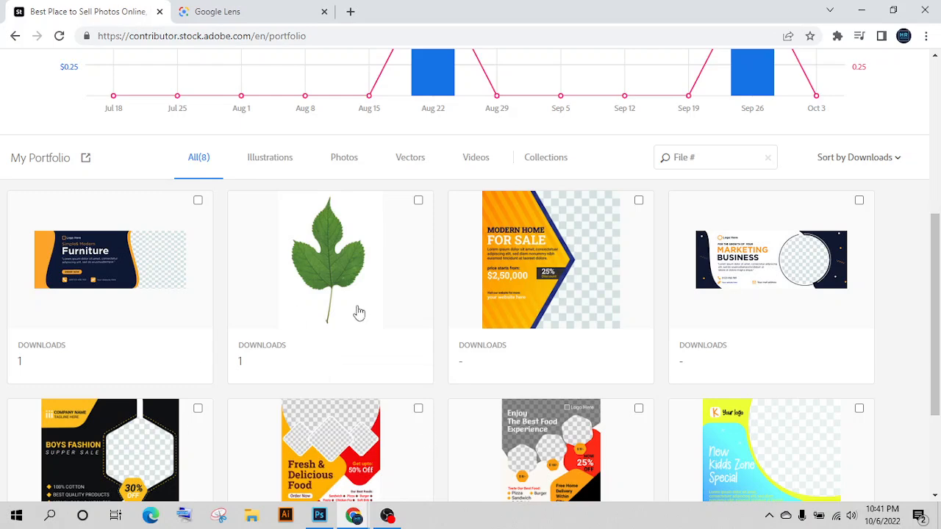
pyautogui.scroll(5, 292, 275)
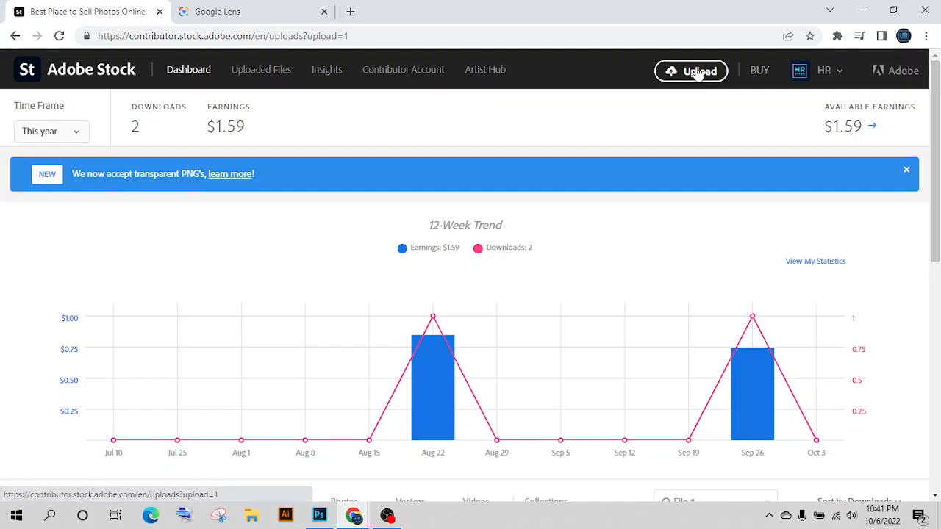
pyautogui.click(693, 70)
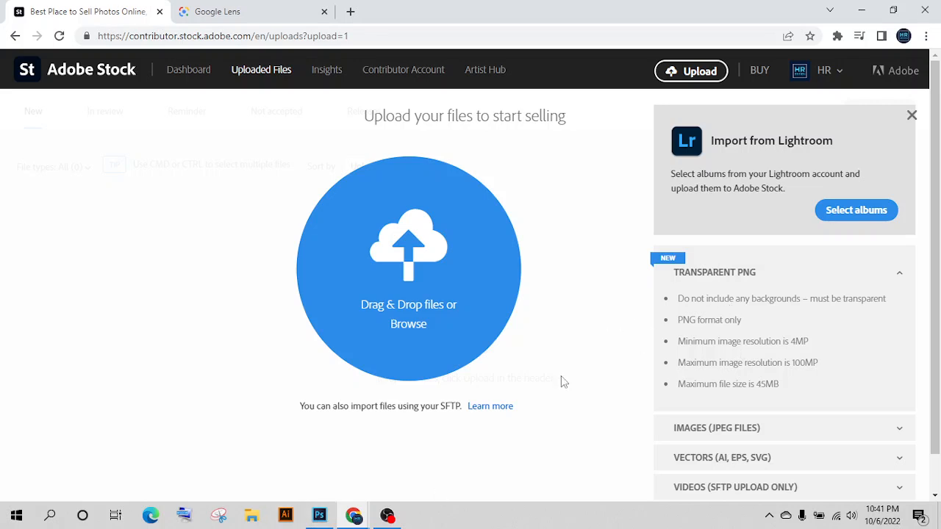
# Step: Return to Photoshop and narrow the crop area to just outside the leaf's left and right edges
pyautogui.click(321, 515)
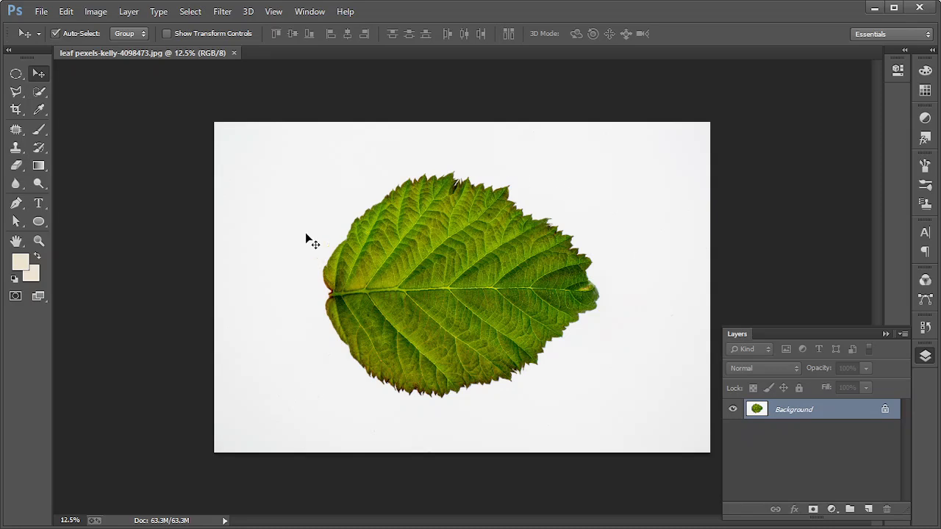
pyautogui.click(15, 109)
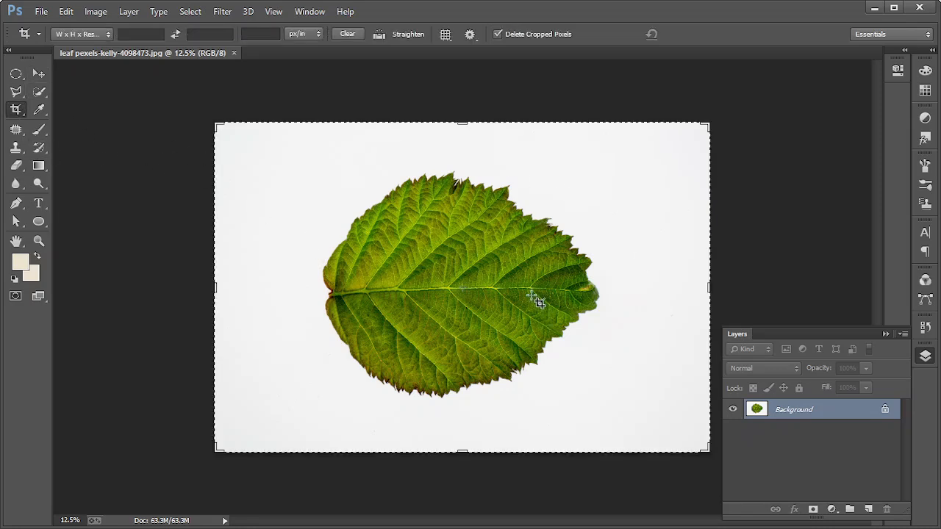
pyautogui.click(213, 288)
pyautogui.moveTo(288, 287); pyautogui.dragTo(261, 292)
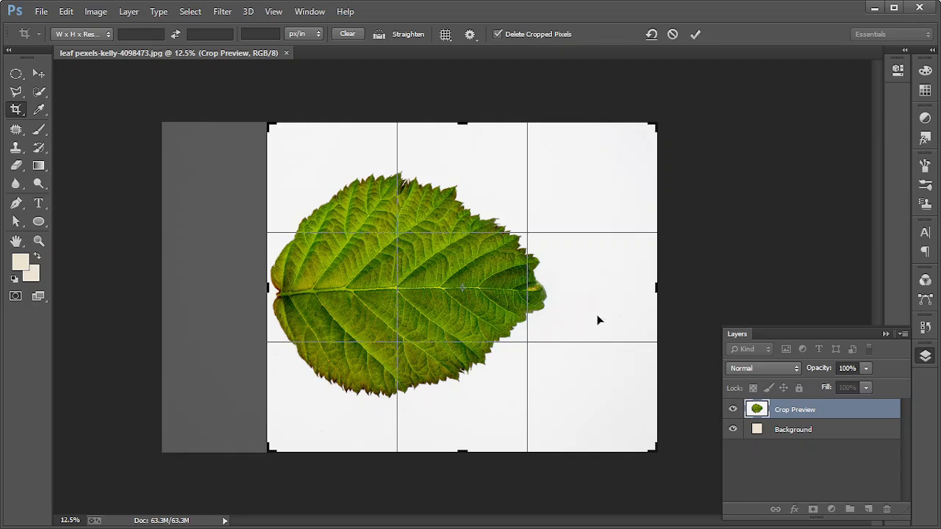
pyautogui.moveTo(660, 290); pyautogui.dragTo(605, 289)
pyautogui.click(599, 362)
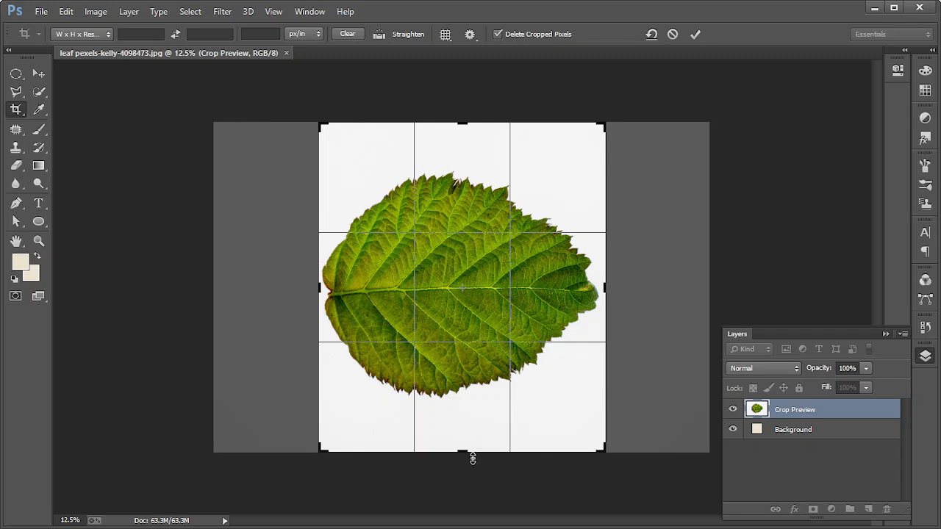
# Step: Tighten the crop's lower and upper edges to just outside the leaf and apply the crop
pyautogui.moveTo(464, 450); pyautogui.dragTo(464, 425)
pyautogui.click(461, 434)
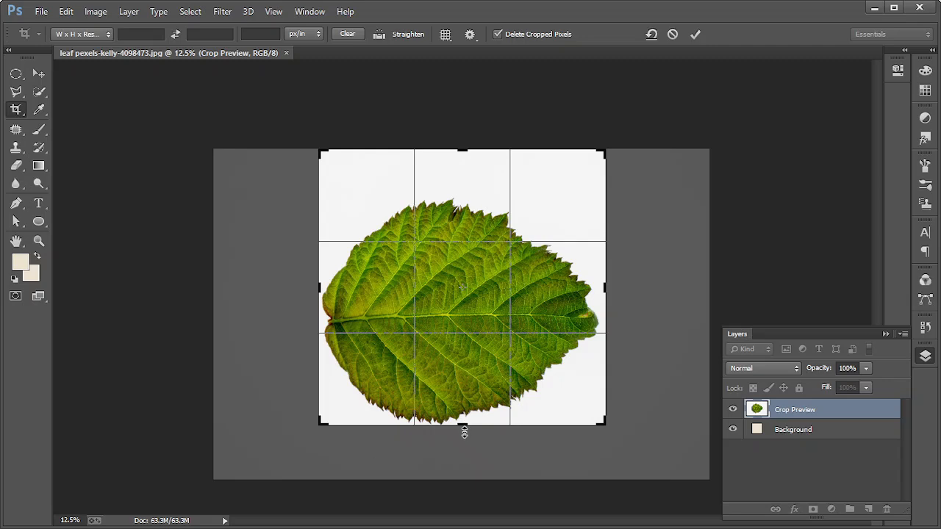
pyautogui.click(462, 434)
pyautogui.moveTo(463, 428)
pyautogui.mouseDown()
pyautogui.moveTo(469, 419)
pyautogui.moveTo(461, 424)
pyautogui.mouseUp()
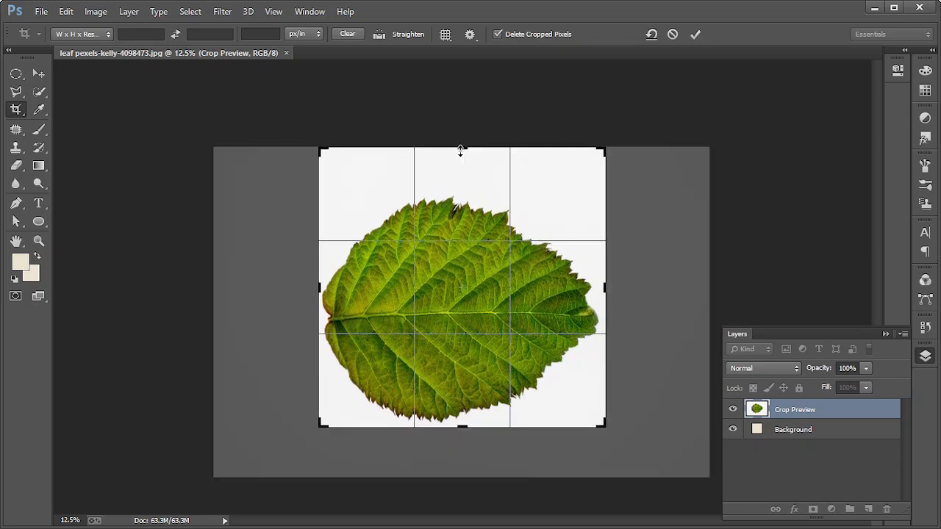
pyautogui.moveTo(460, 149); pyautogui.dragTo(462, 173)
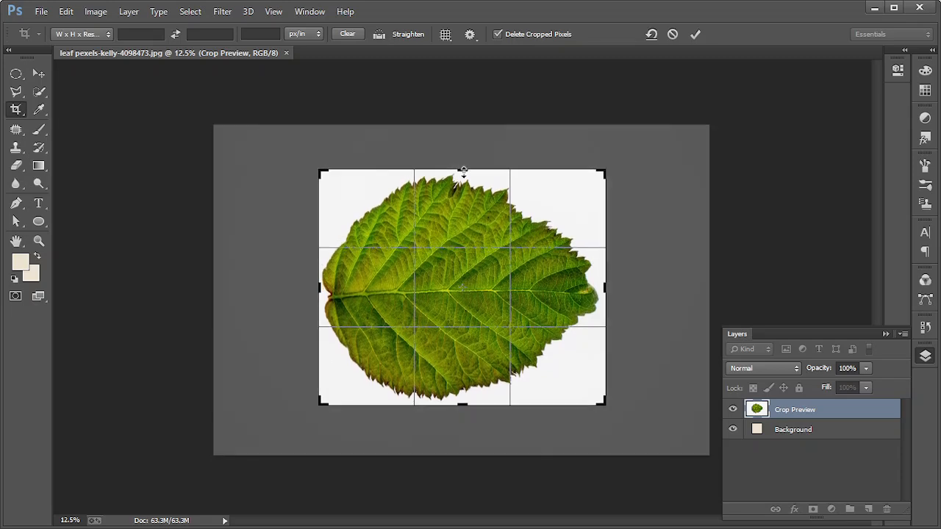
pyautogui.click(694, 35)
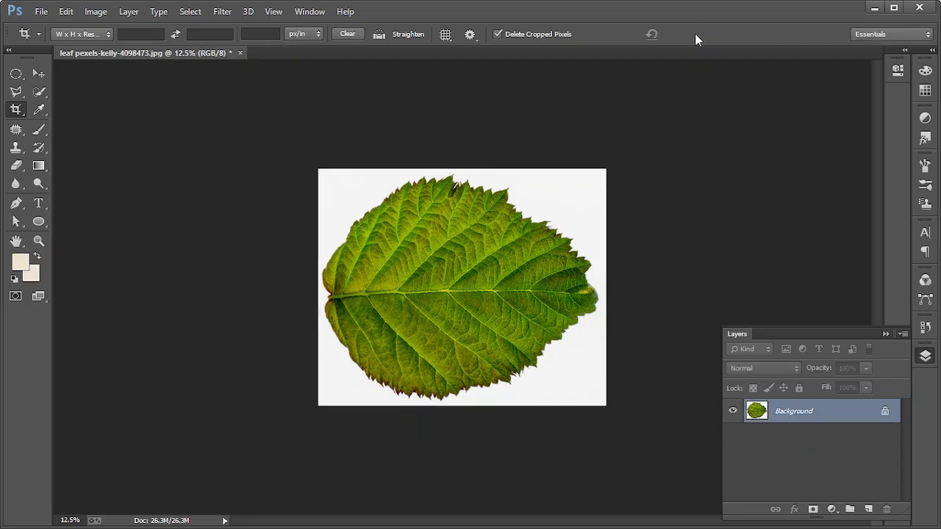
# Step: Select the white background around the leaf by sampling its colour with Color Range
pyautogui.click(191, 13)
pyautogui.click(236, 146)
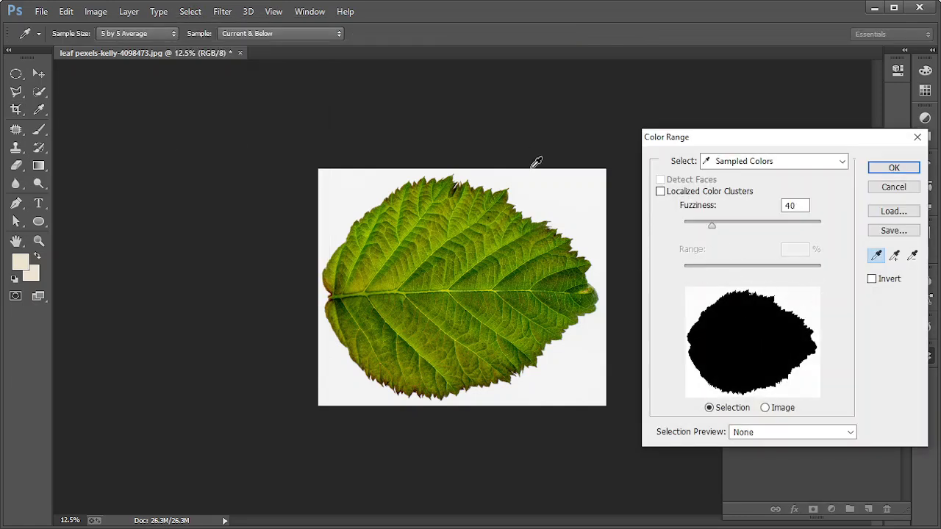
pyautogui.click(559, 190)
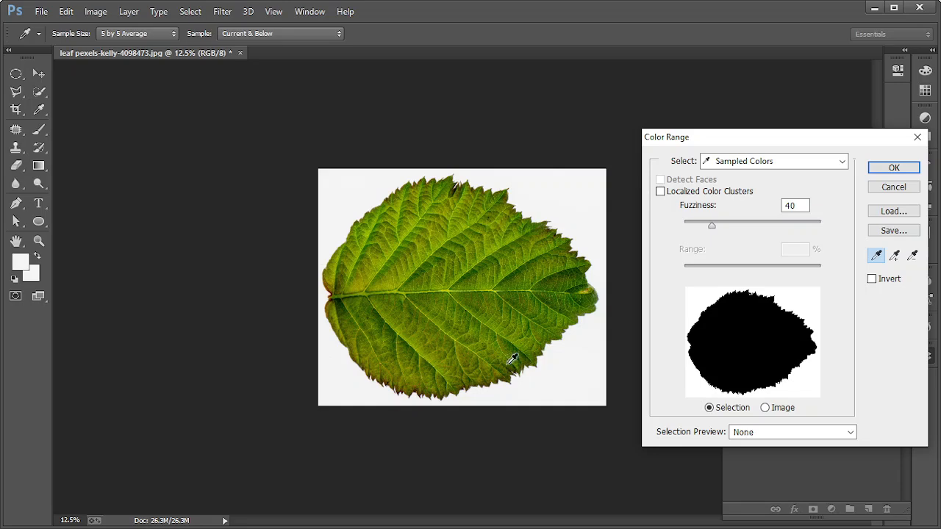
pyautogui.scroll(3, 542, 361)
pyautogui.scroll(-1, 544, 366)
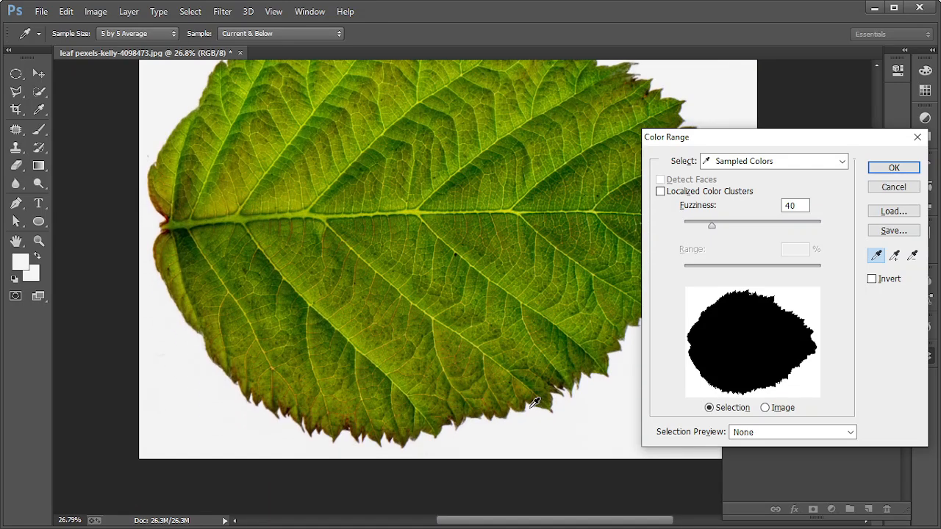
pyautogui.click(880, 169)
pyautogui.press('c')
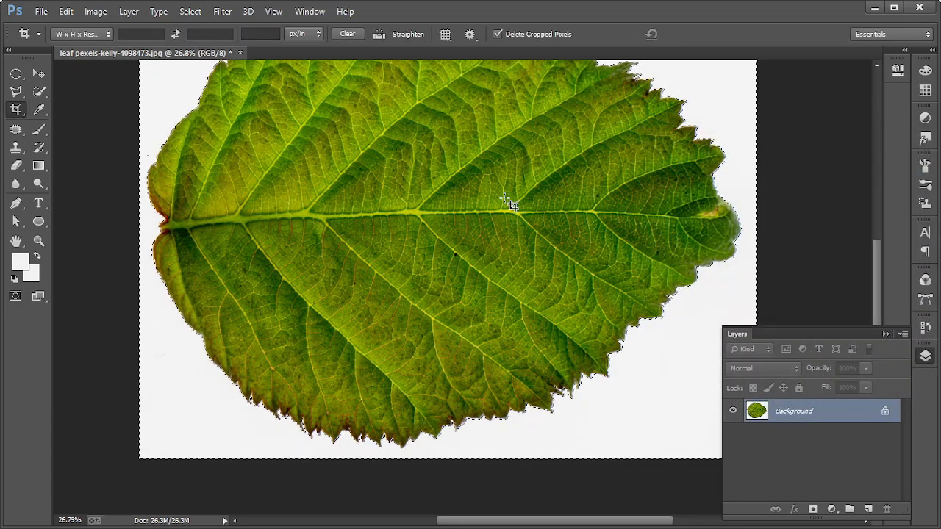
# Step: Invert the selection to the leaf and hide the white background with a layer mask
pyautogui.scroll(-1, 507, 202)
pyautogui.scroll(-1, 507, 202)
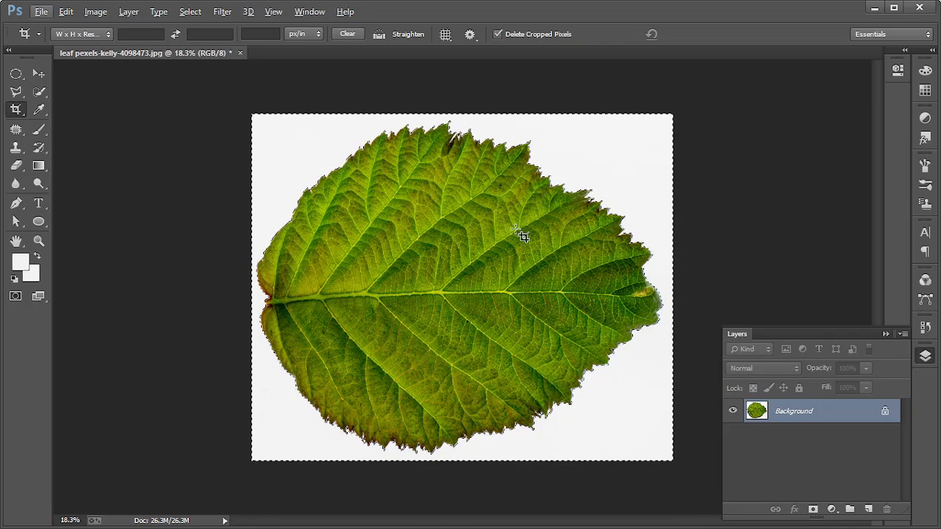
pyautogui.click(197, 15)
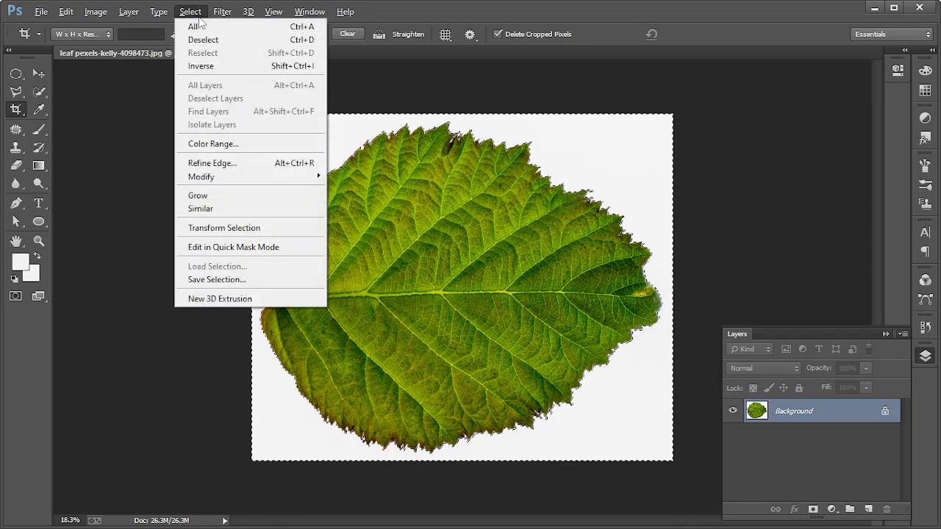
pyautogui.click(208, 65)
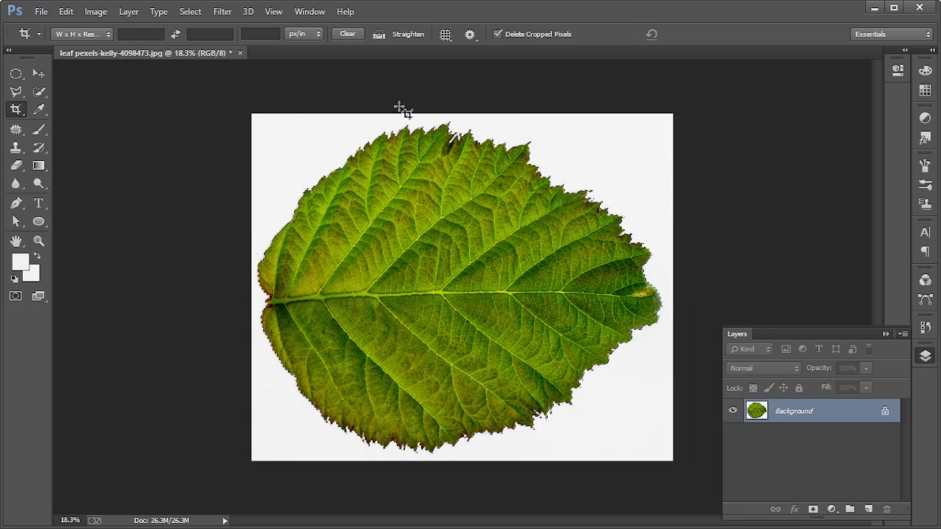
pyautogui.click(812, 509)
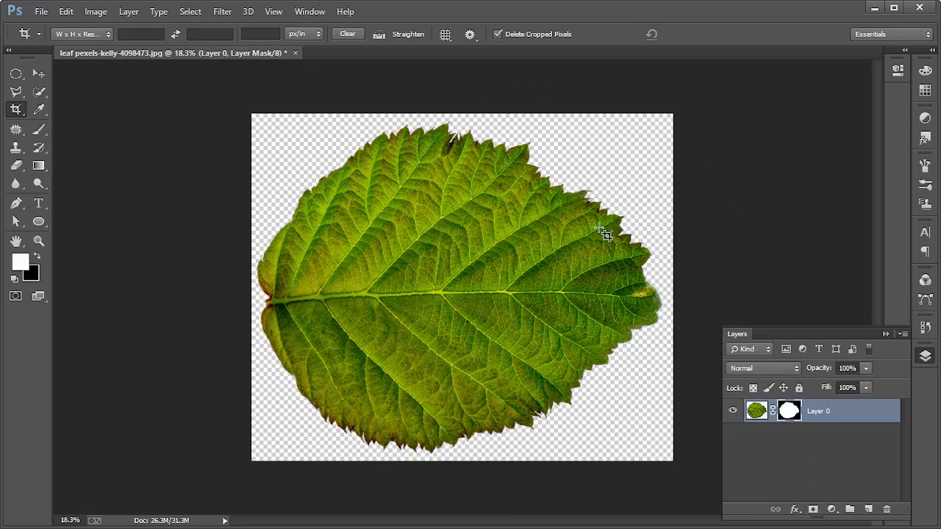
# Step: Try moving the masked leaf up and to the left on the transparent canvas, and undo the move
pyautogui.click(37, 75)
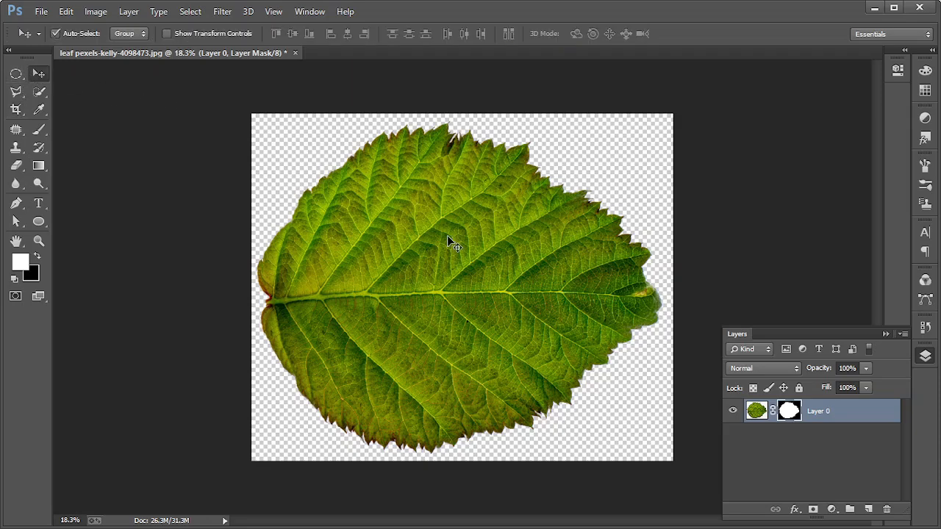
pyautogui.moveTo(518, 297); pyautogui.dragTo(456, 263)
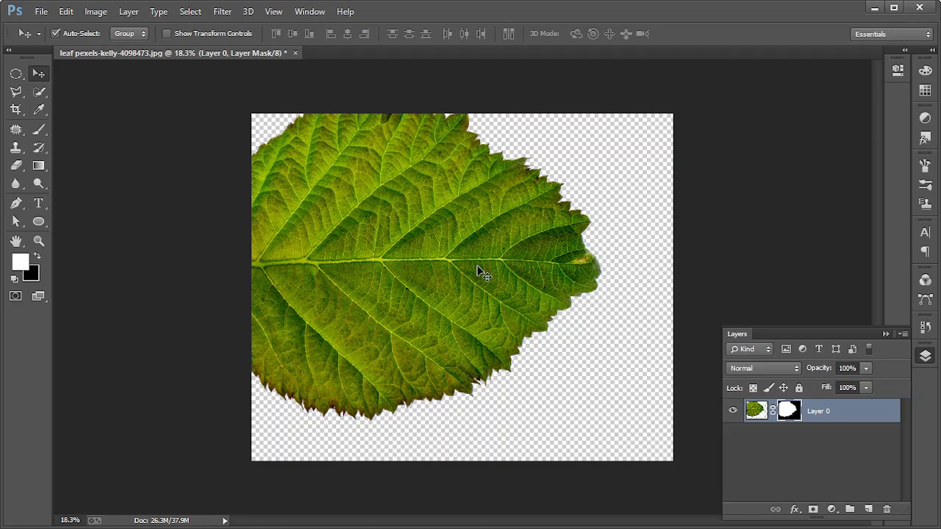
pyautogui.hotkey('ctrl', 'z')
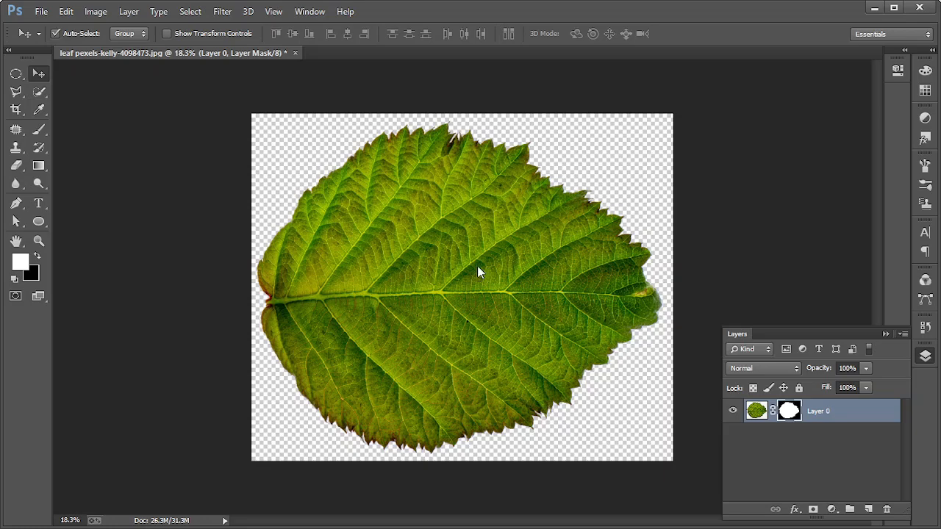
pyautogui.hotkey('ctrl', 'alt', 'shift', 's')
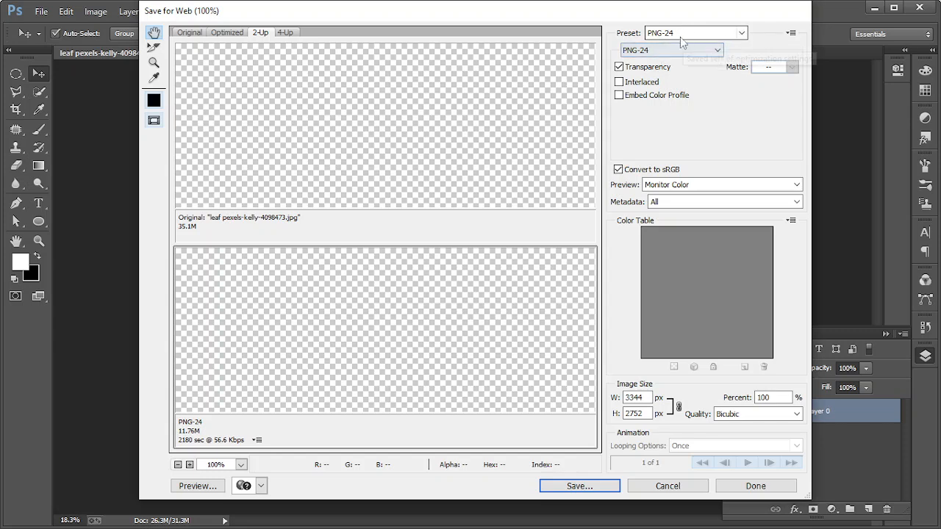
pyautogui.click(741, 33)
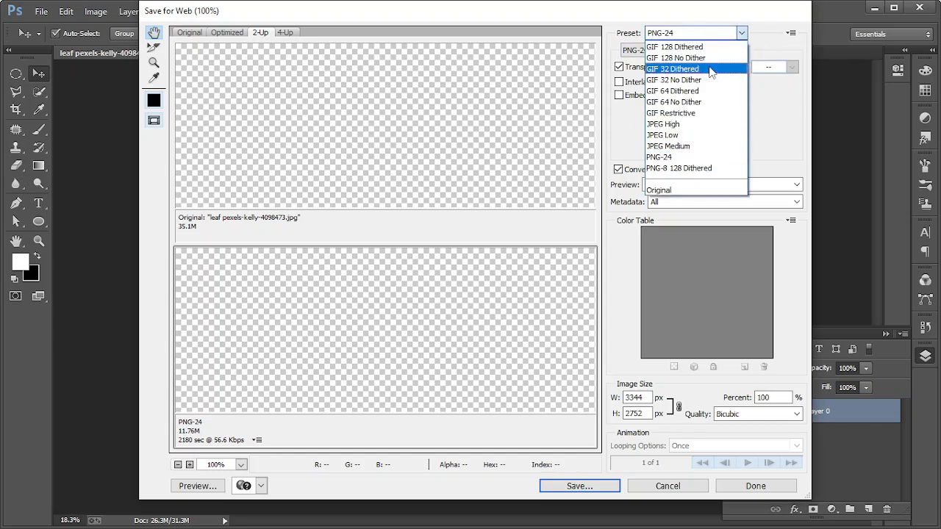
pyautogui.click(651, 160)
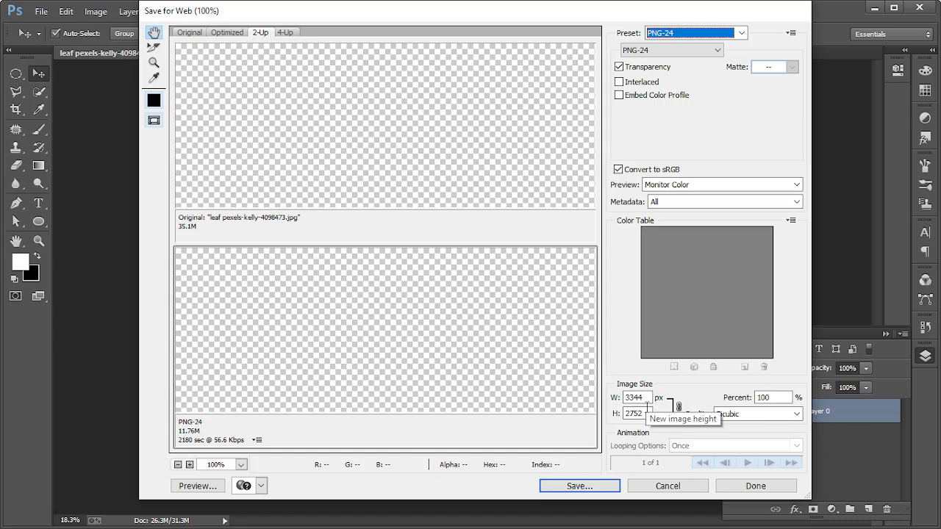
pyautogui.click(637, 413)
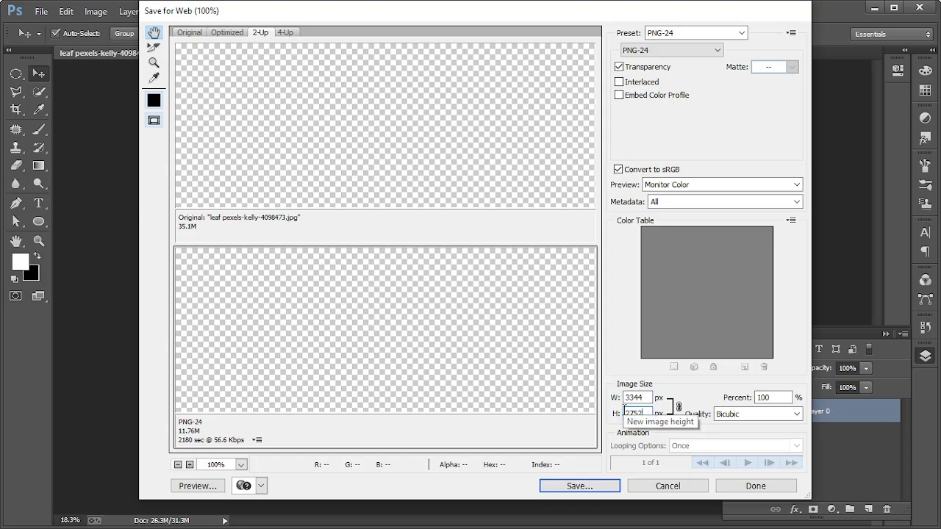
pyautogui.doubleClick(646, 414)
pyautogui.write('2000')
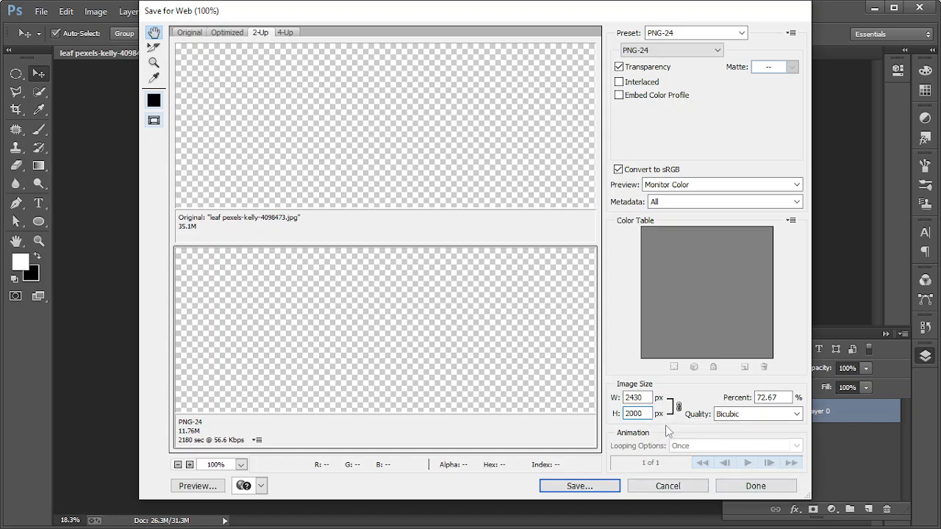
pyautogui.click(659, 487)
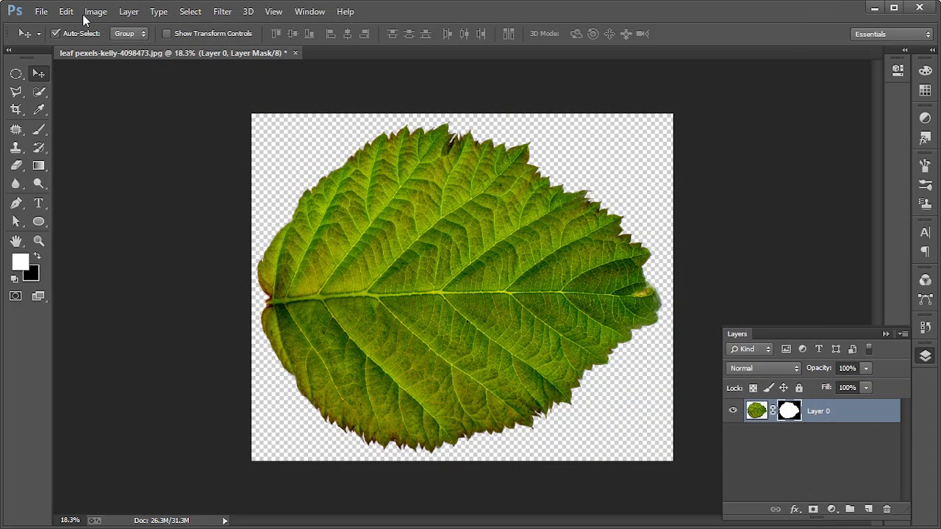
pyautogui.click(39, 8)
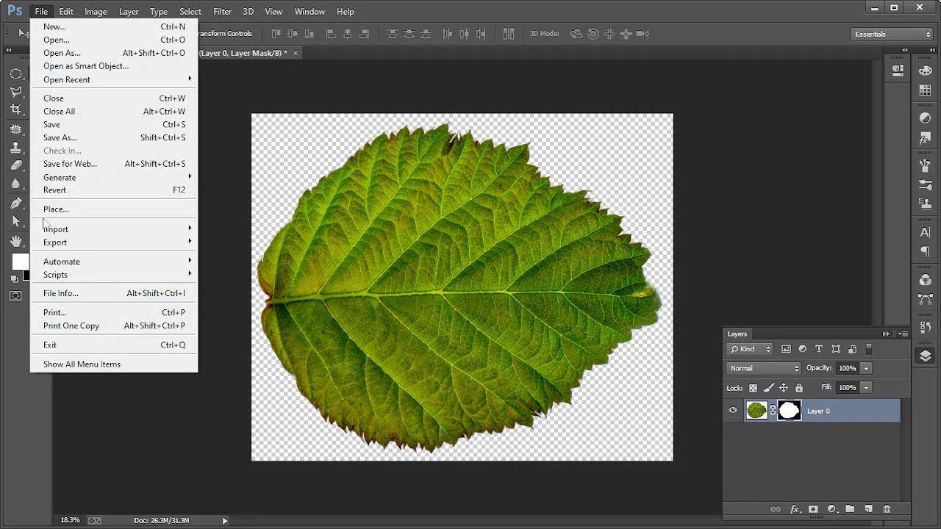
pyautogui.moveTo(69, 250)
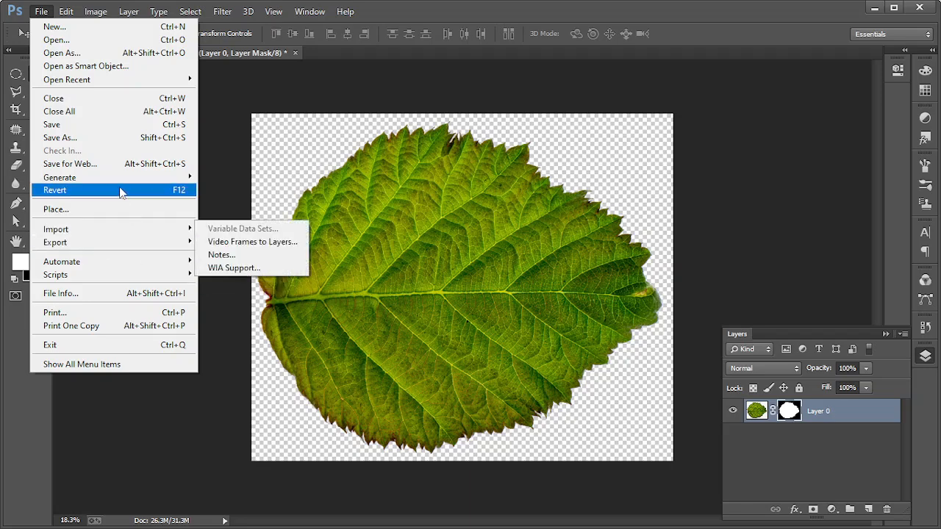
pyautogui.click(89, 163)
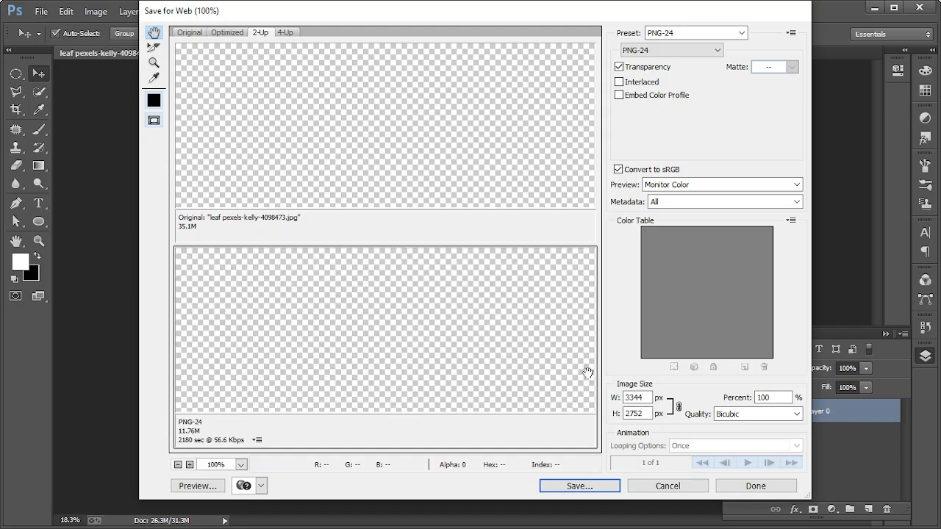
pyautogui.click(580, 486)
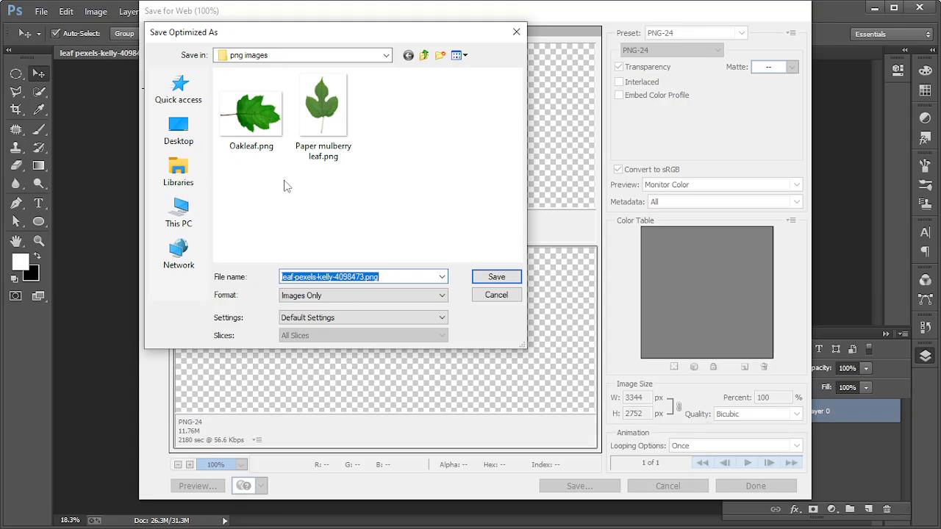
pyautogui.click(482, 299)
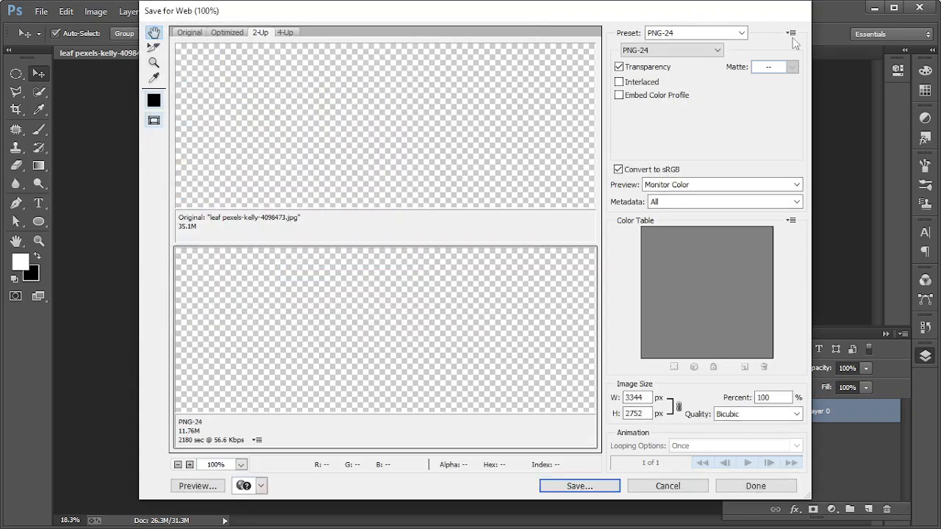
pyautogui.click(670, 486)
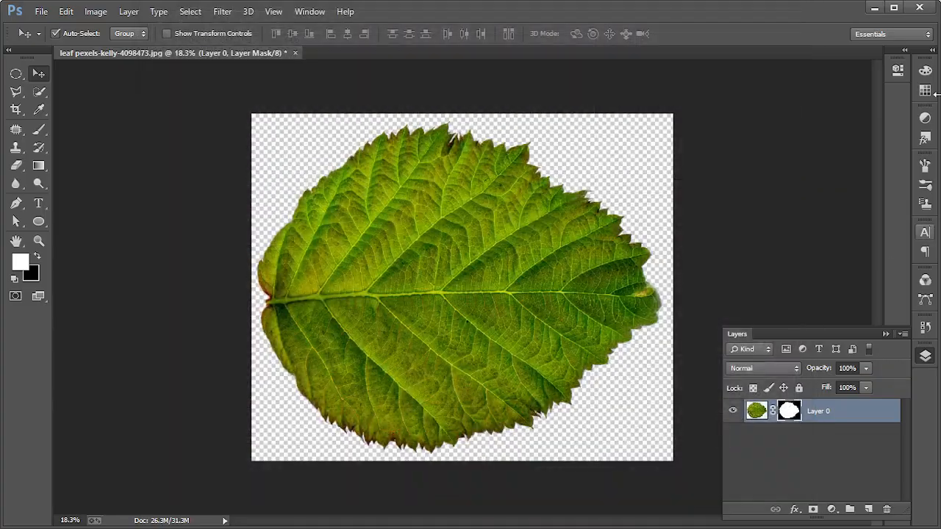
# Step: Switch to the Google Lens results in Chrome and copy the identified plant name "hazelnut leaf"
pyautogui.click(873, 9)
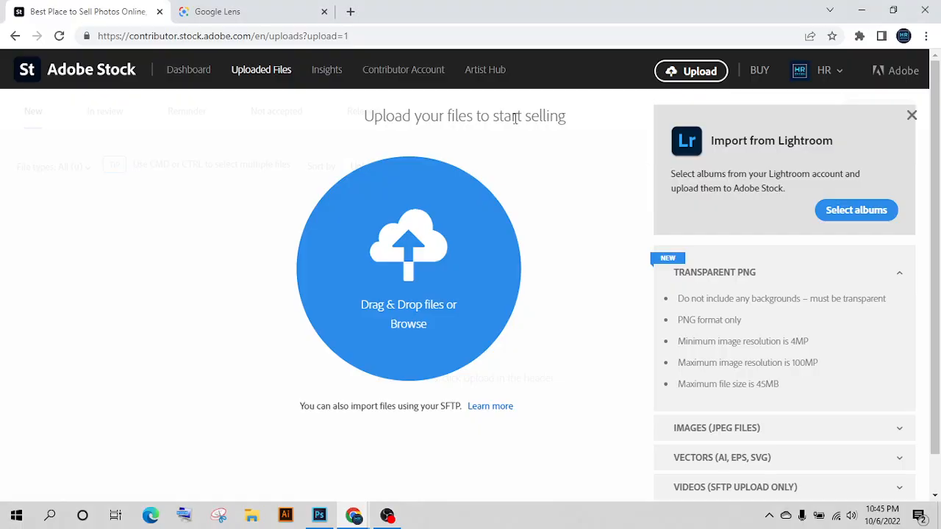
pyautogui.click(258, 9)
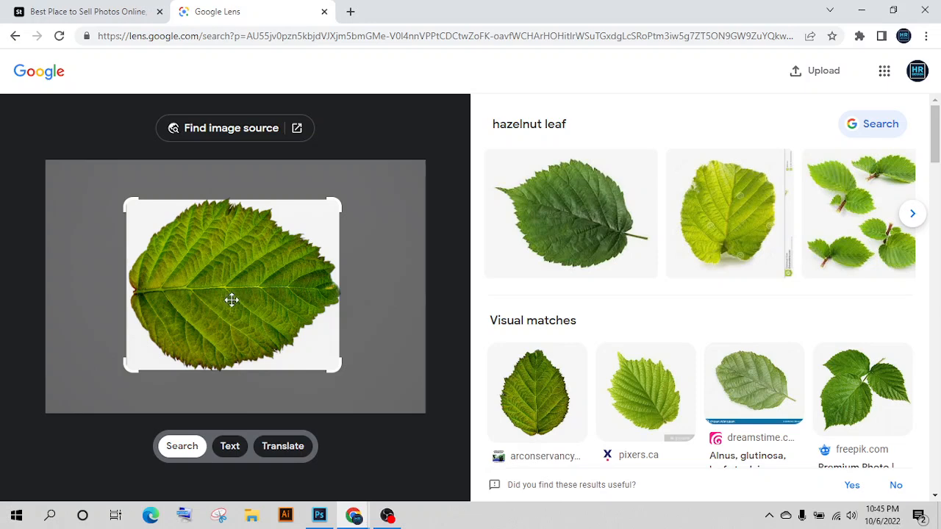
pyautogui.tripleClick(496, 122)
pyautogui.hotkey('ctrl', 'c')
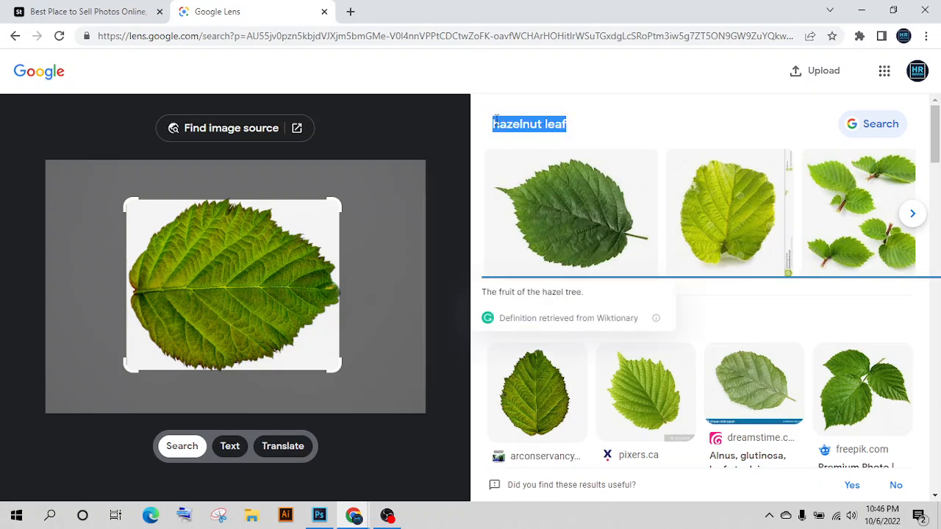
# Step: Return to Photoshop and export the cut-out for web as a transparent PNG-24 named "hazelnut leaf" in the png images folder
pyautogui.moveTo(321, 518)
pyautogui.click(325, 481)
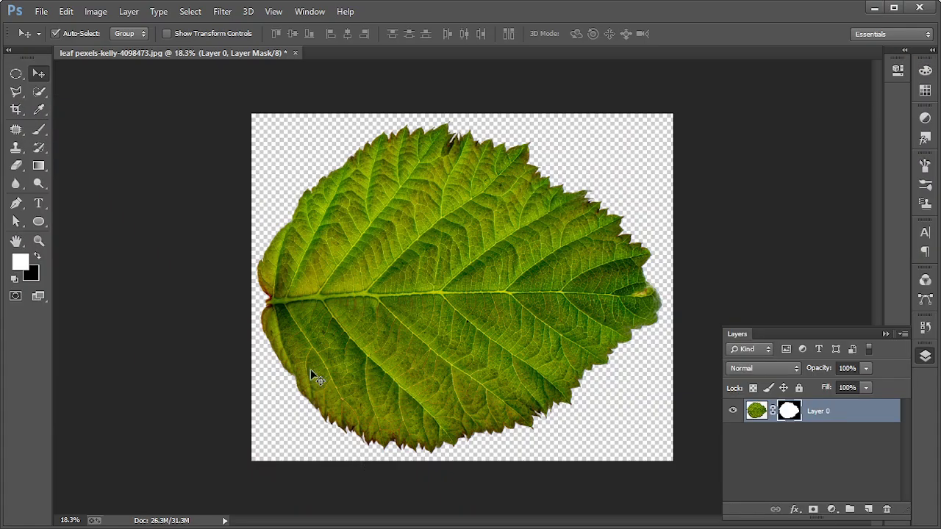
pyautogui.hotkey('ctrl', 'alt', 'shift', 's')
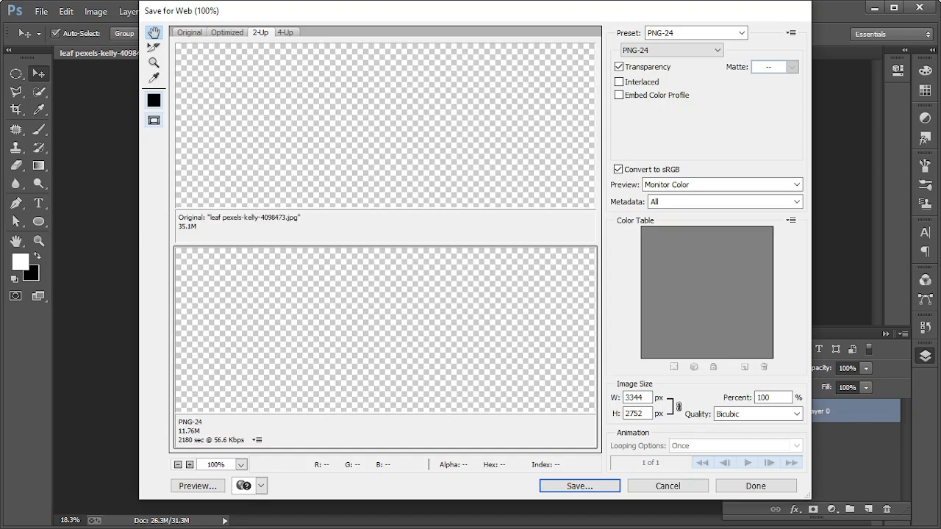
pyautogui.click(564, 486)
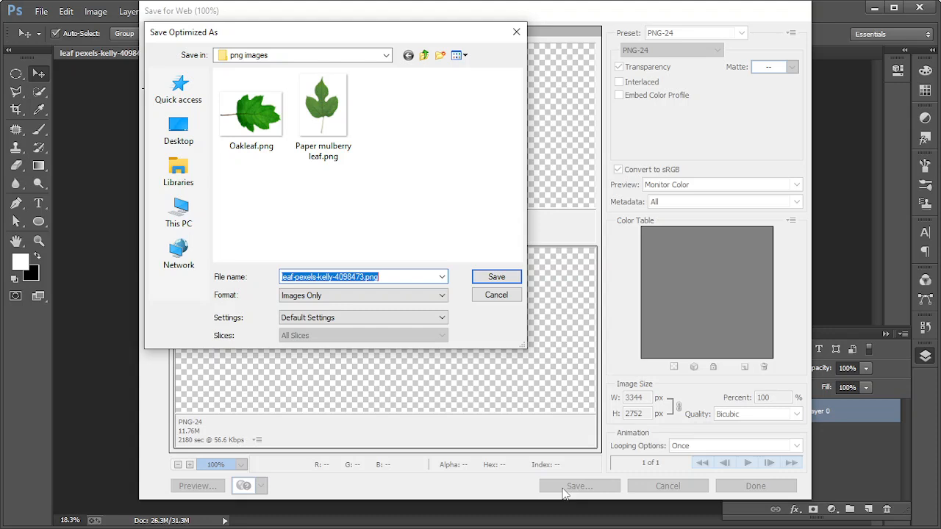
pyautogui.hotkey('ctrl', 'v')
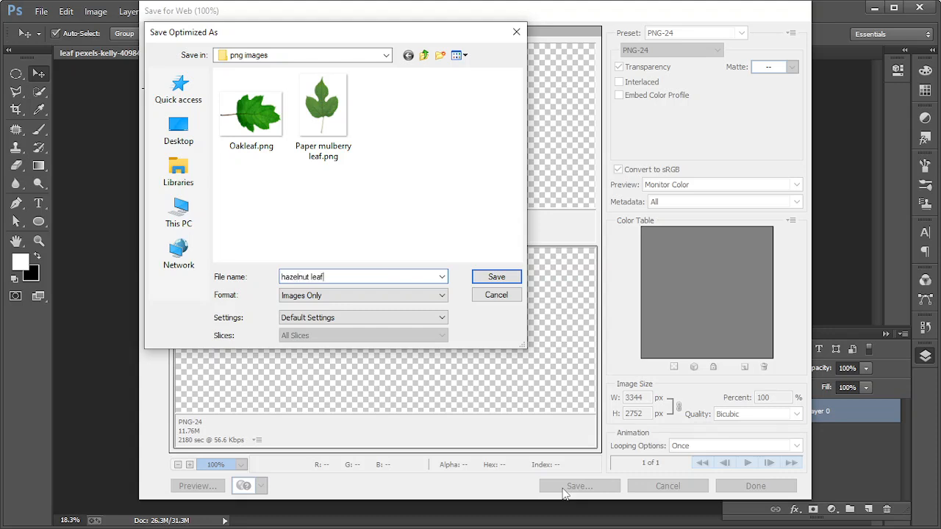
pyautogui.press('Return')
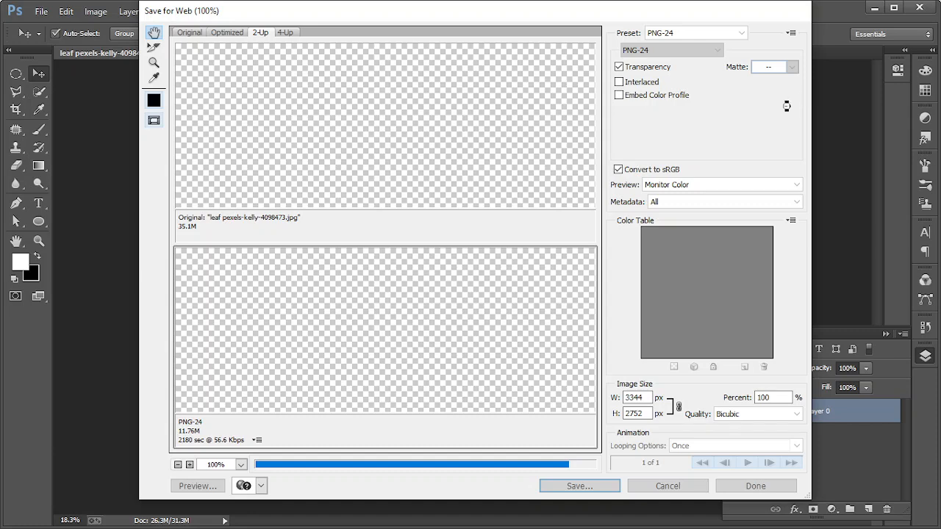
pyautogui.click(655, 487)
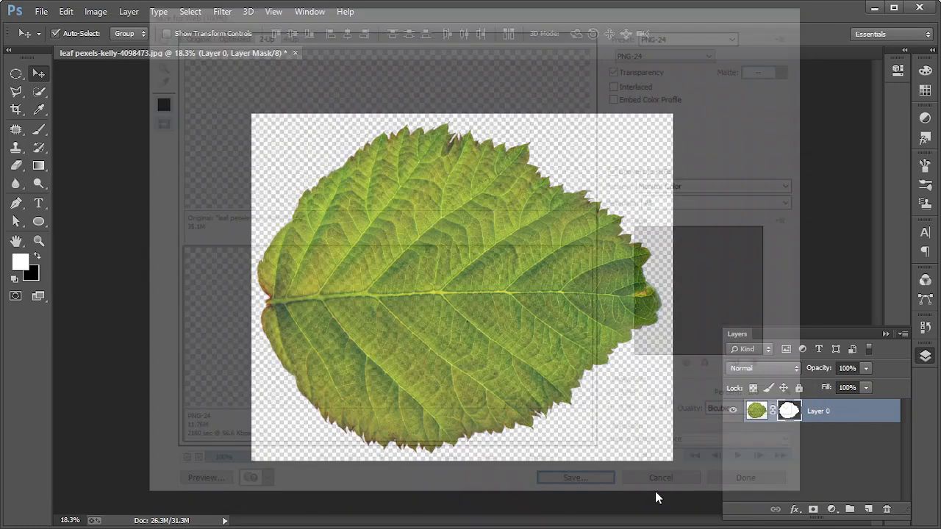
# Step: Switch to the Adobe Stock upload page in Chrome and browse for a file to upload
pyautogui.click(867, 9)
pyautogui.click(857, 8)
pyautogui.moveTo(360, 517)
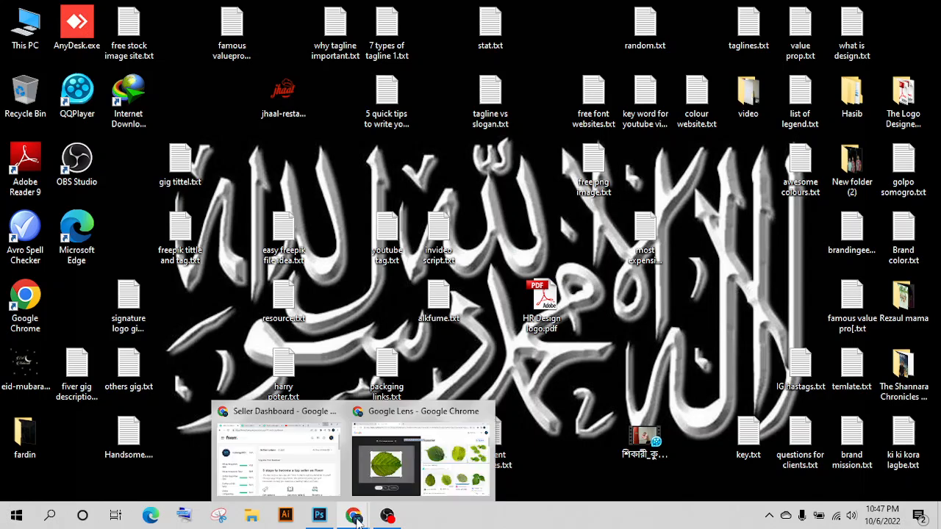
pyautogui.click(431, 474)
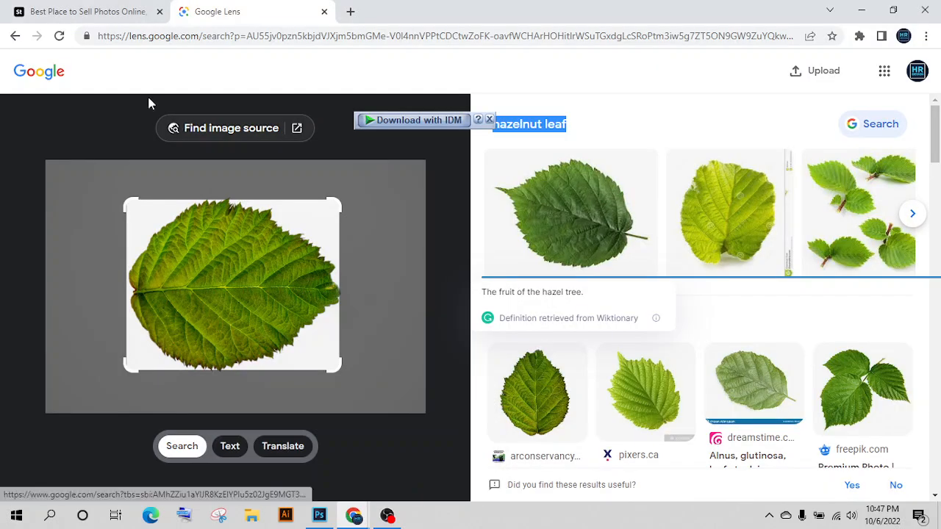
pyautogui.click(102, 12)
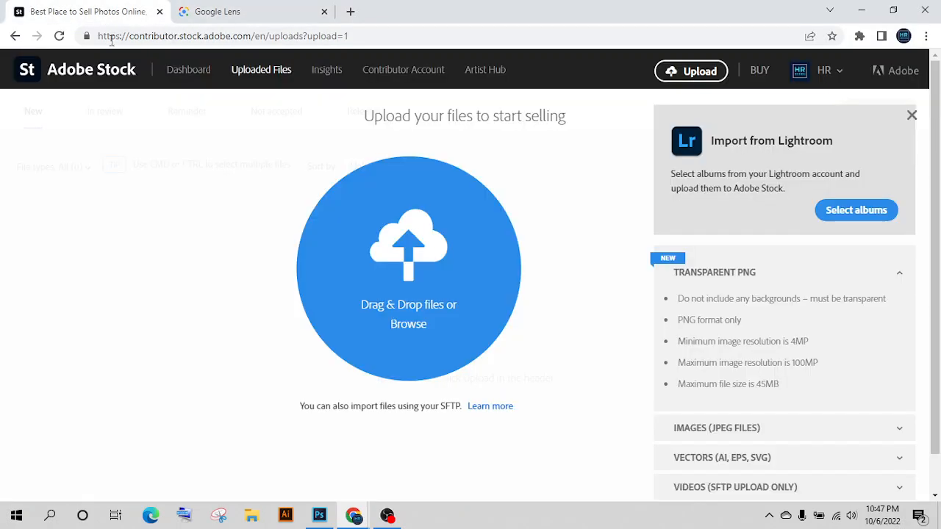
pyautogui.click(419, 330)
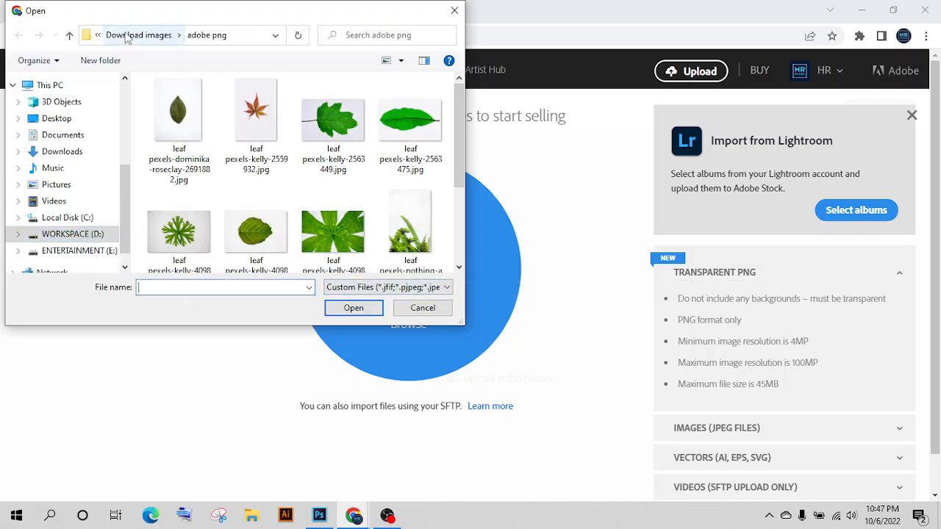
# Step: Upload hazelnut-leaf.png from the MCW > adobe stock > png images folder on WORKSPACE (D:)
pyautogui.click(89, 235)
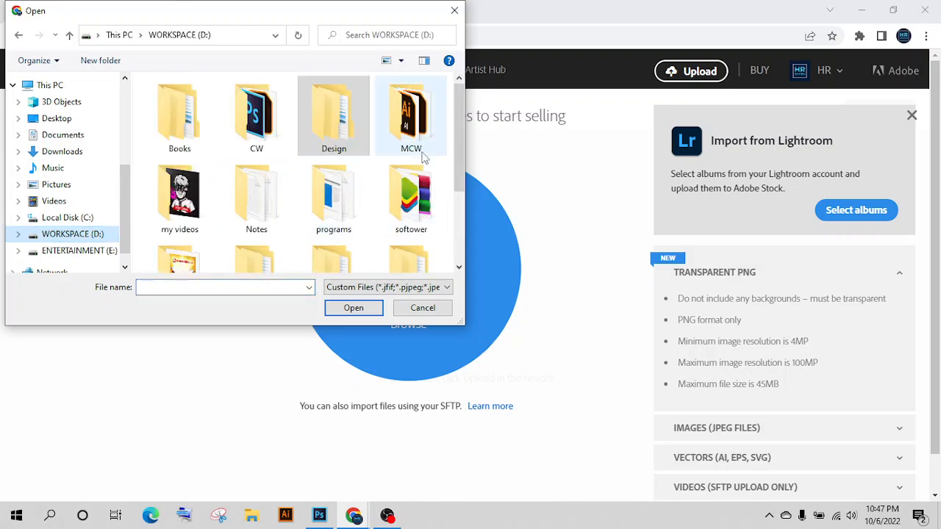
pyautogui.doubleClick(375, 122)
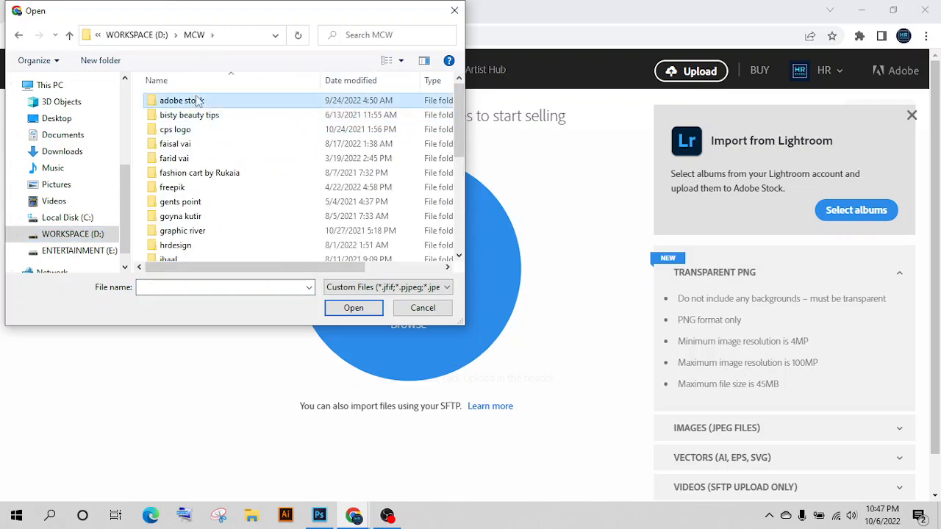
pyautogui.doubleClick(188, 100)
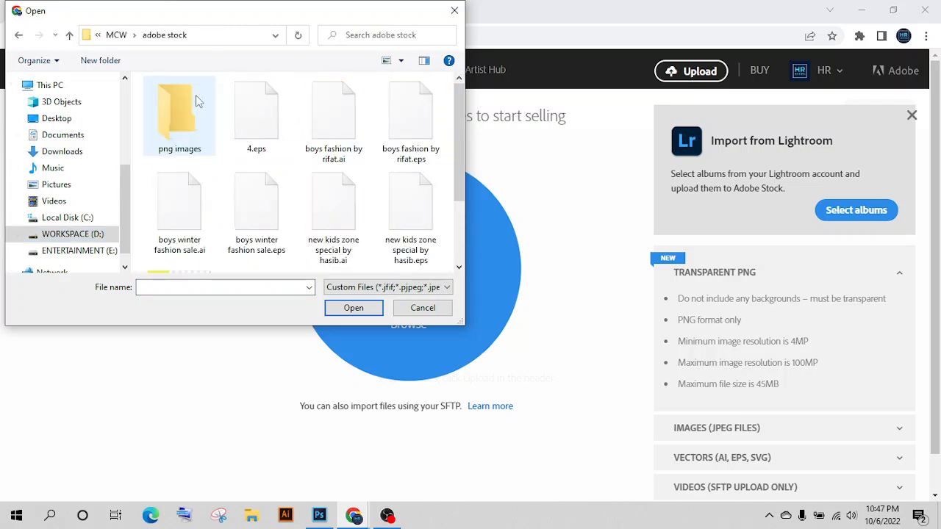
pyautogui.doubleClick(182, 140)
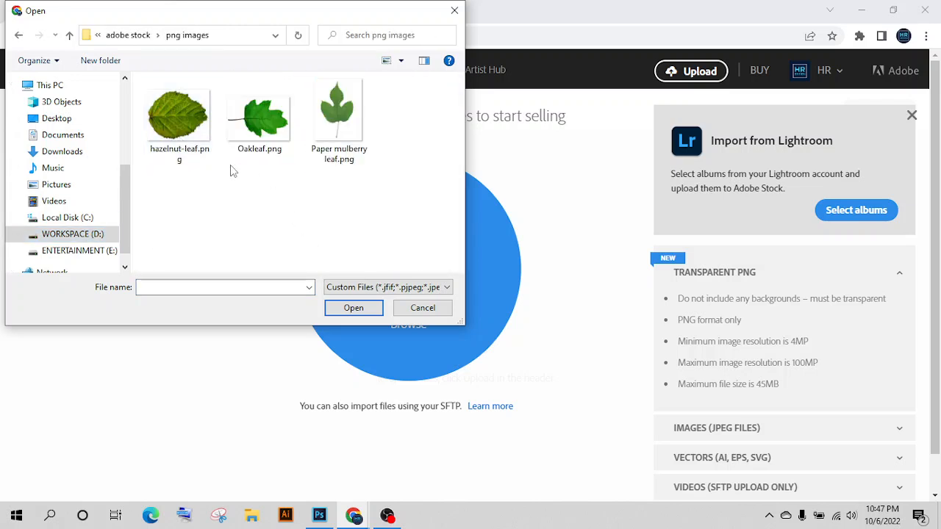
pyautogui.click(188, 164)
pyautogui.click(338, 308)
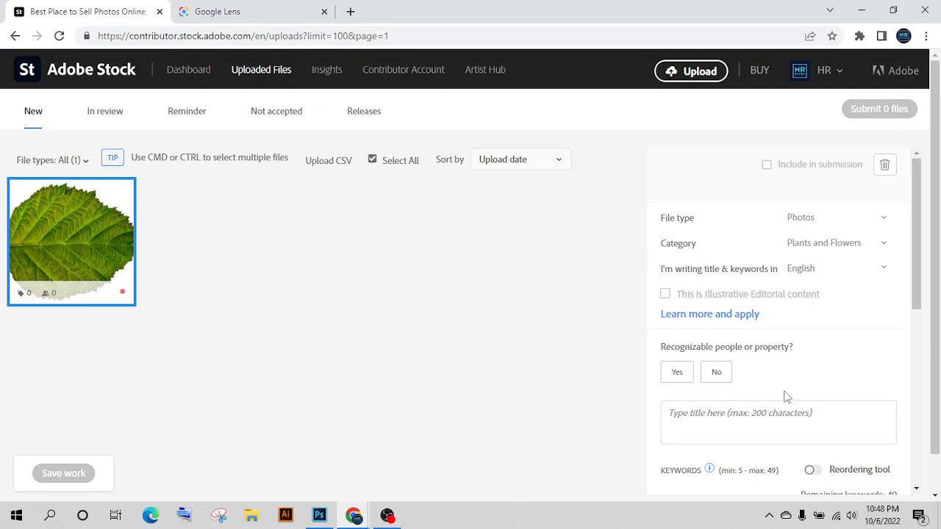
# Step: Answer No to the recognizable people or property question for the uploaded leaf
pyautogui.scroll(-5, 814, 363)
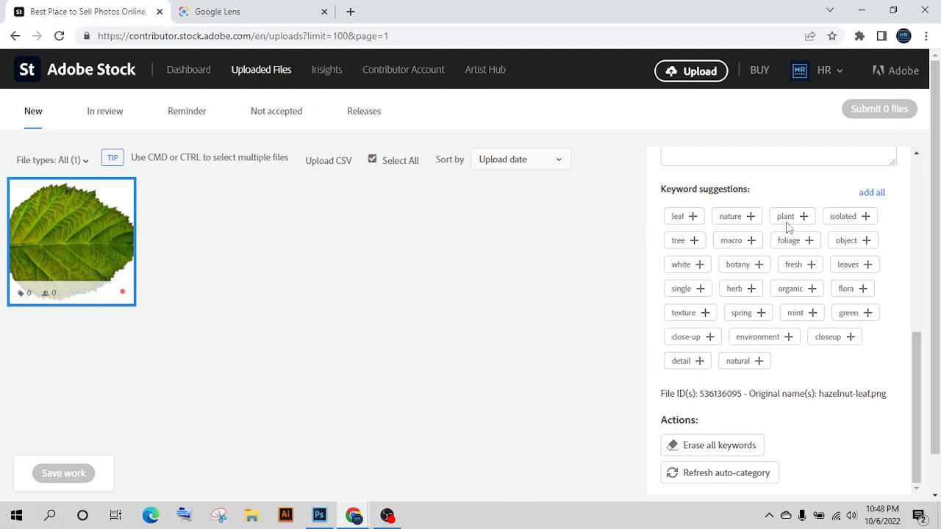
pyautogui.scroll(1, 730, 277)
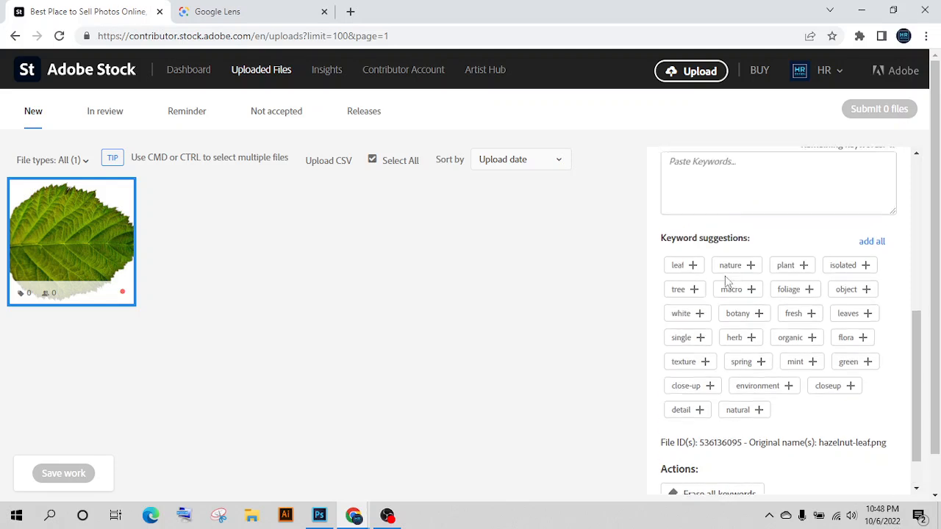
pyautogui.scroll(3, 730, 278)
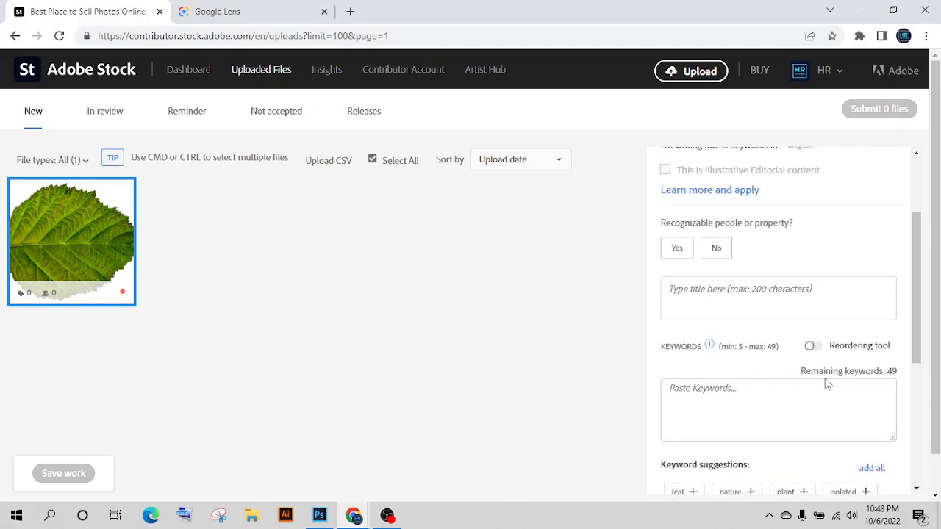
pyautogui.scroll(2, 826, 382)
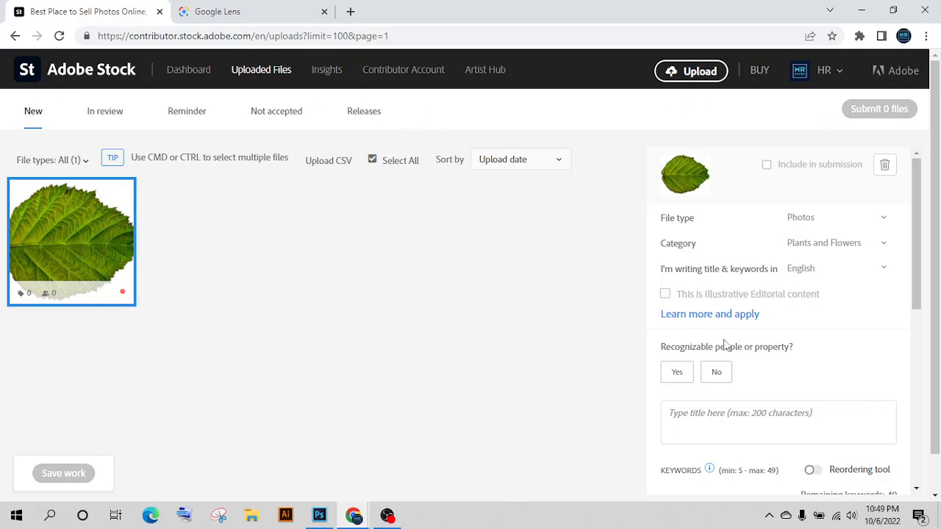
pyautogui.moveTo(665, 349); pyautogui.dragTo(789, 352)
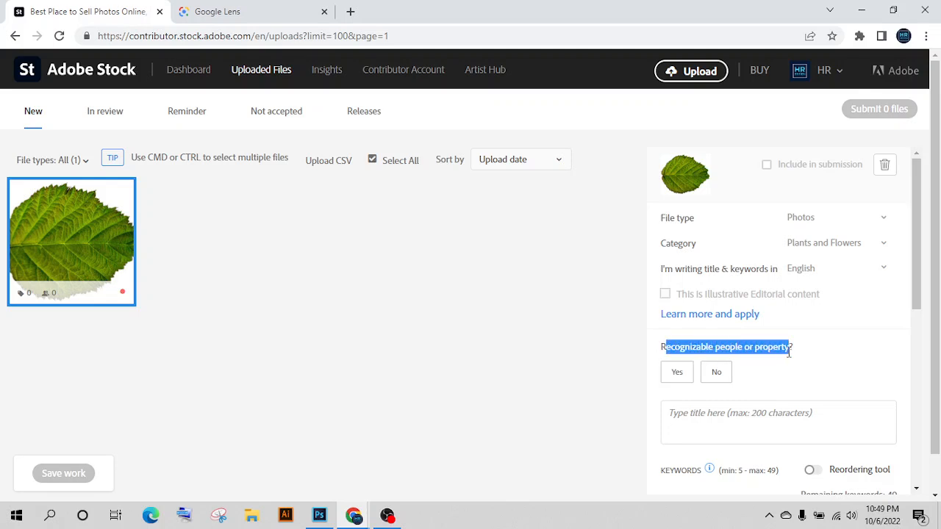
pyautogui.click(788, 360)
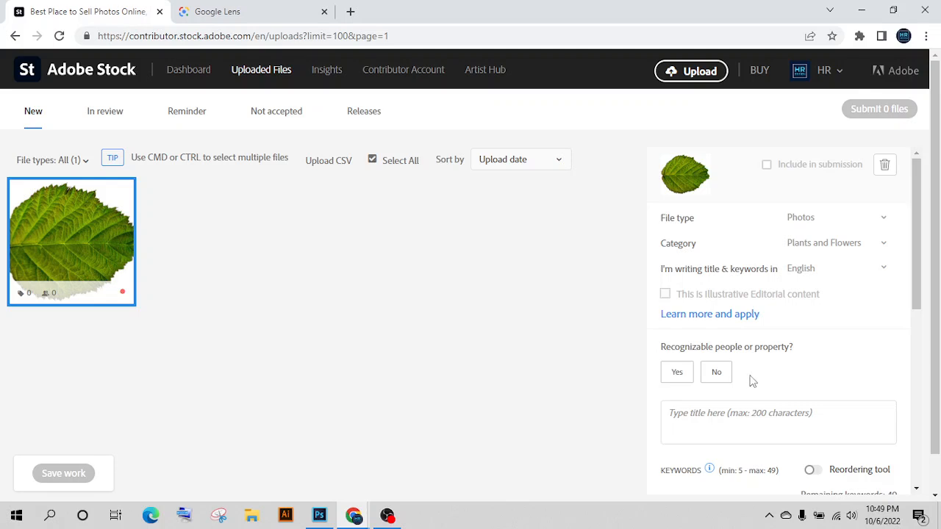
pyautogui.click(725, 378)
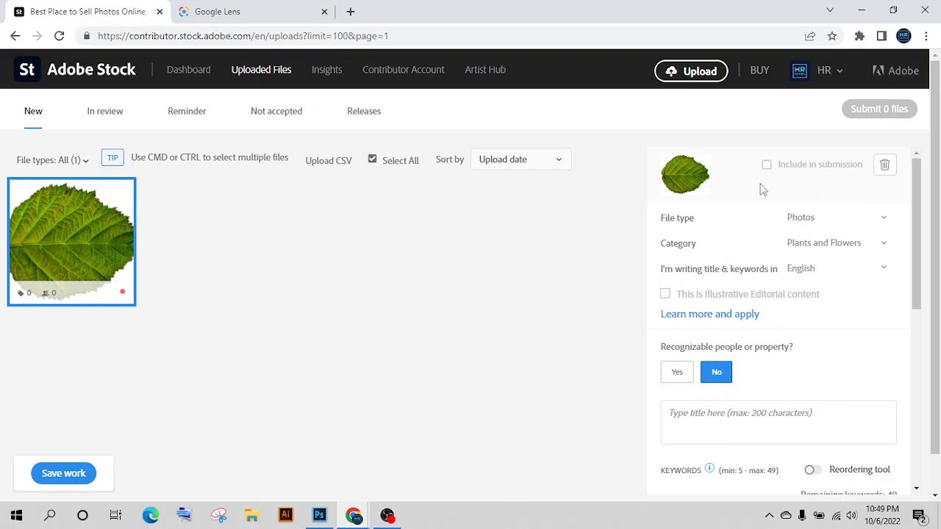
# Step: Set the leaf's title to the suggested "green leaf isolated on white"
pyautogui.click(701, 422)
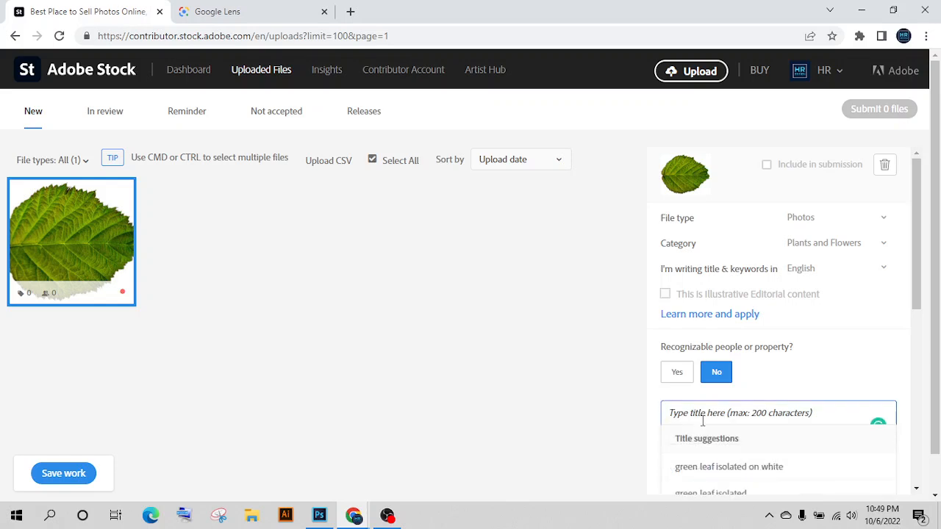
pyautogui.scroll(-1, 702, 420)
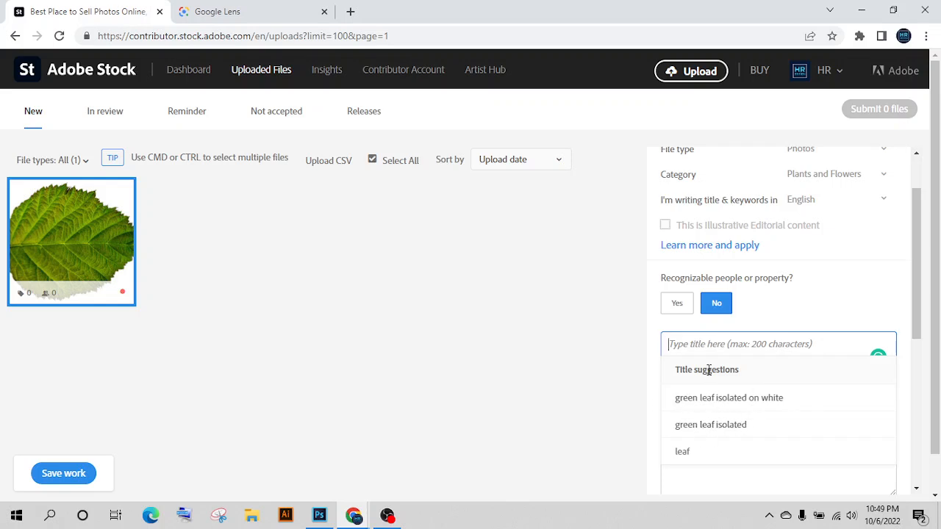
pyautogui.scroll(-1, 706, 371)
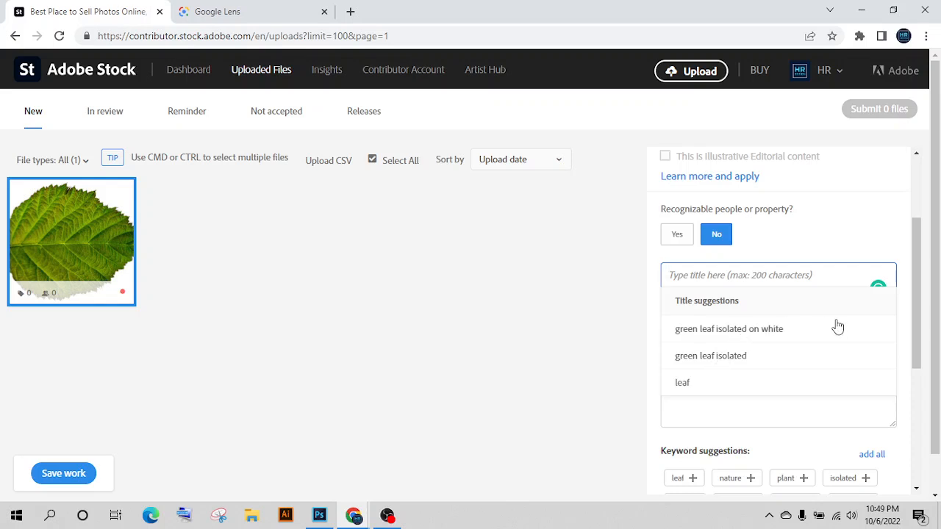
pyautogui.click(745, 336)
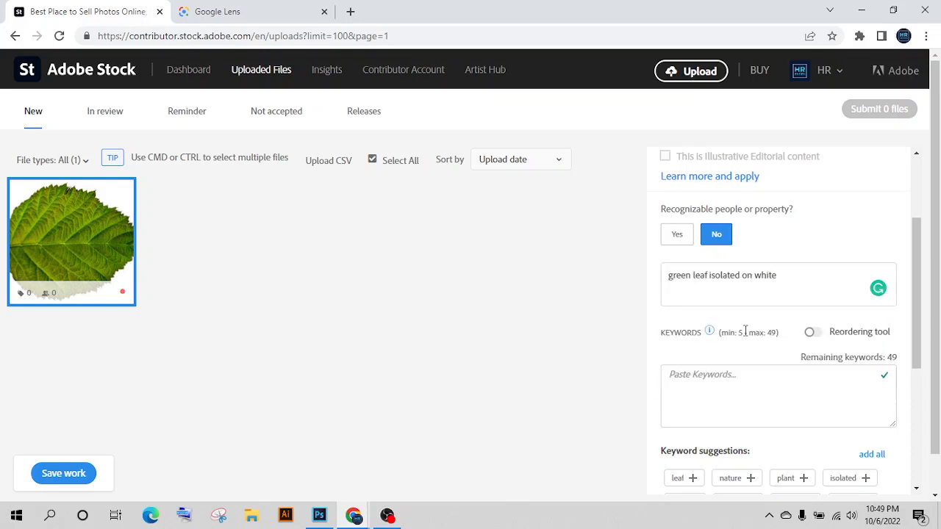
# Step: Replace "green leaf" with "hazelnut leaf" in the title so it reads "hazelnut leaf isolated on white"
pyautogui.click(706, 278)
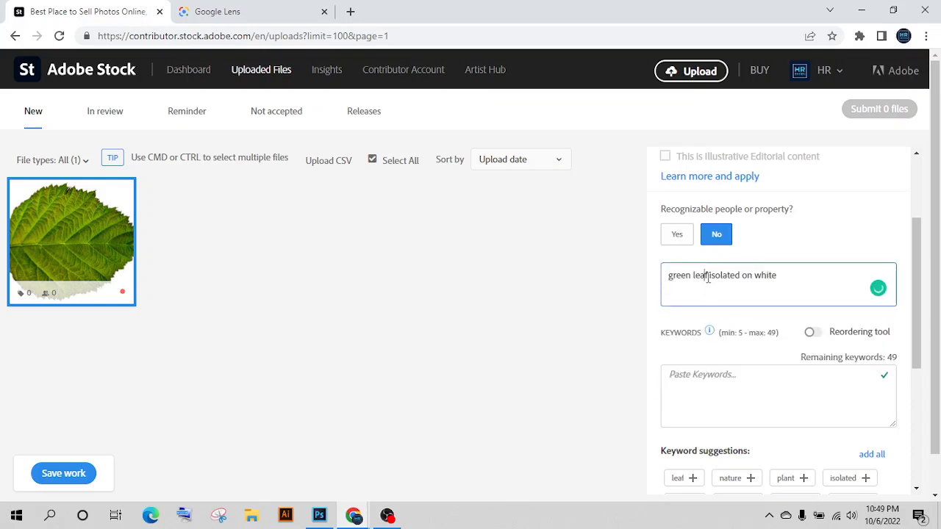
pyautogui.press('BackSpace')
pyautogui.press('BackSpace')
pyautogui.press('BackSpace')
pyautogui.press('BackSpace')
pyautogui.press('BackSpace')
pyautogui.press('BackSpace')
pyautogui.press('BackSpace')
pyautogui.press('BackSpace')
pyautogui.press('BackSpace')
pyautogui.press('BackSpace')
pyautogui.press('BackSpace')
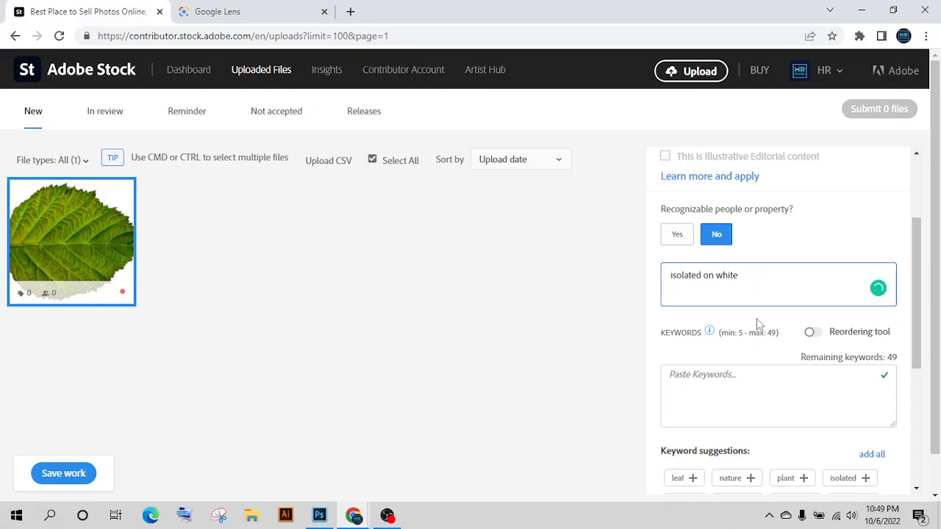
pyautogui.write('hazelnut leaf')
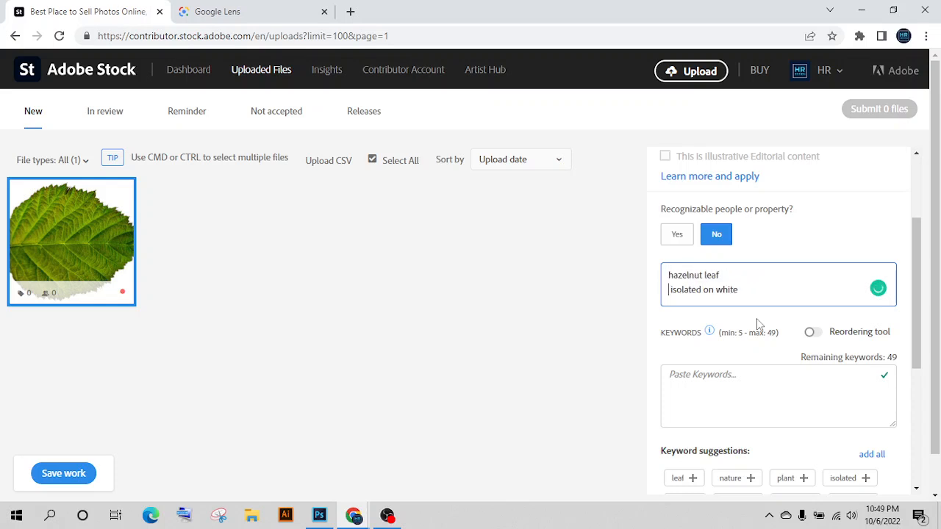
pyautogui.press('BackSpace')
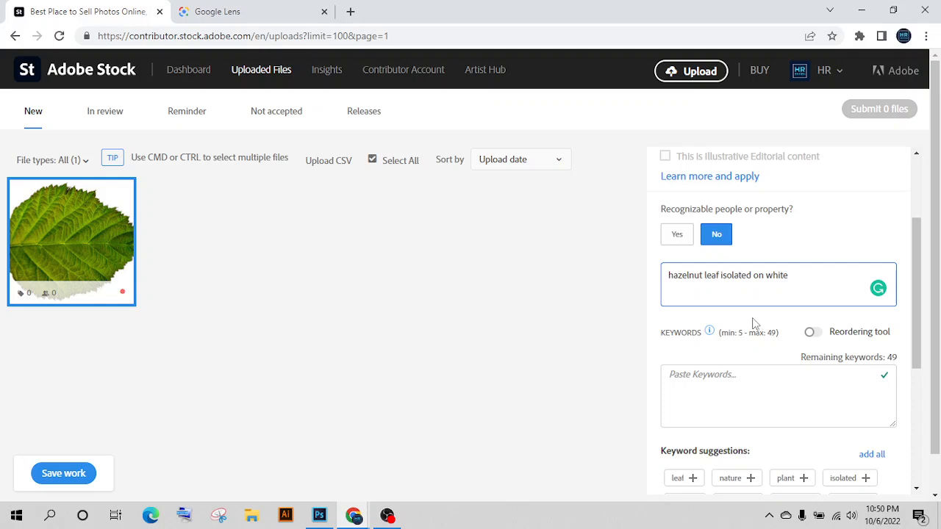
# Step: Enter "hazelnut leaf" as the first keyword and add all of the suggested keywords to the list
pyautogui.scroll(-2, 795, 368)
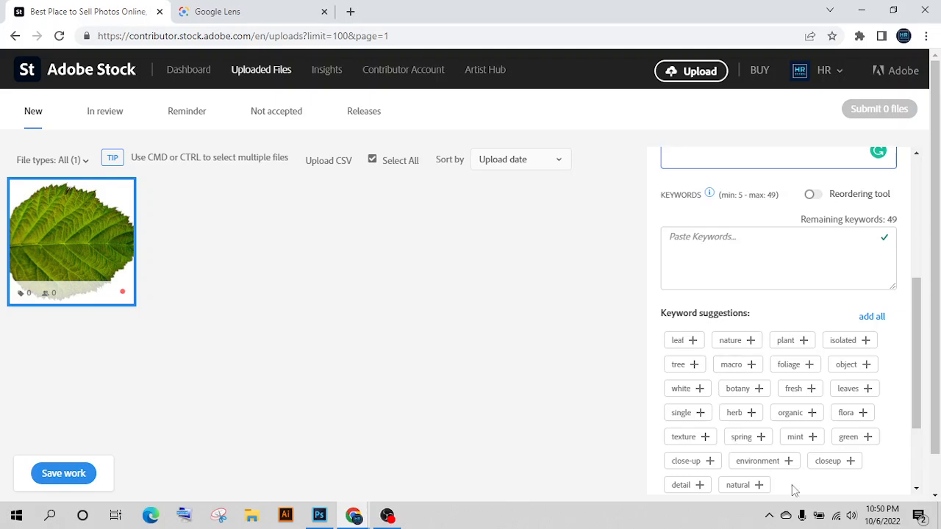
pyautogui.scroll(-2, 799, 426)
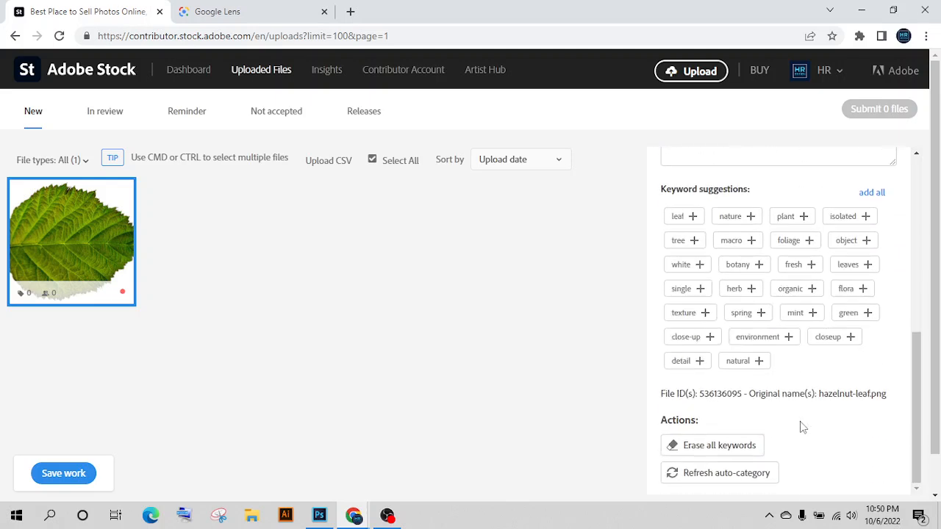
pyautogui.scroll(2, 791, 428)
pyautogui.scroll(3, 676, 395)
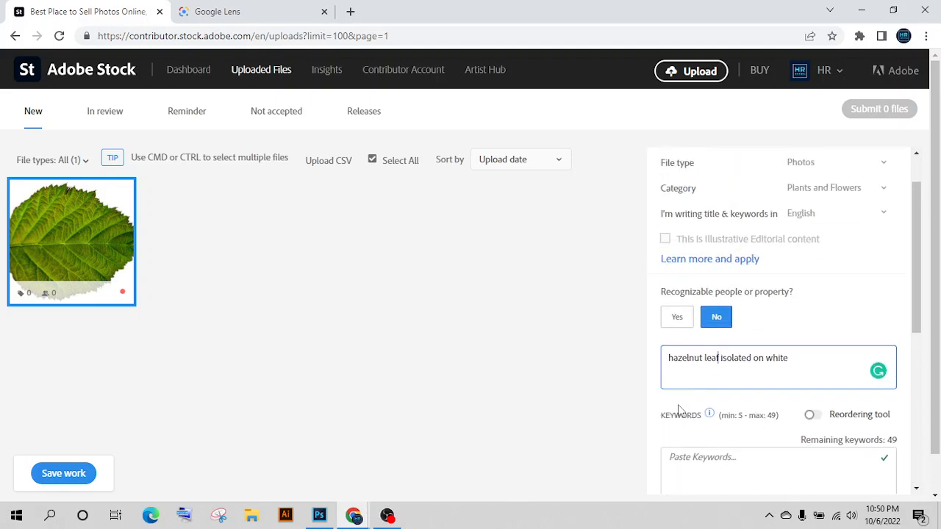
pyautogui.scroll(-2, 699, 405)
pyautogui.click(692, 332)
pyautogui.write('hazelnut leaf')
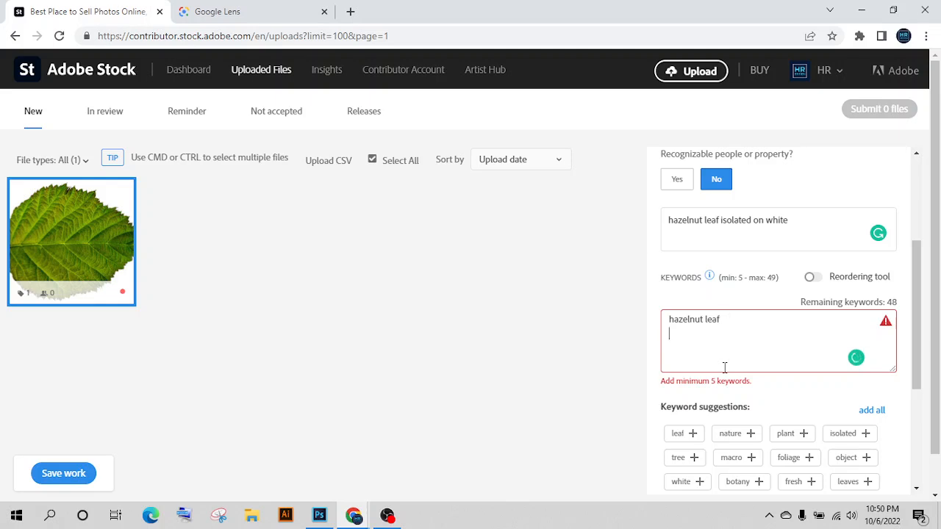
pyautogui.press('BackSpace')
pyautogui.click(864, 412)
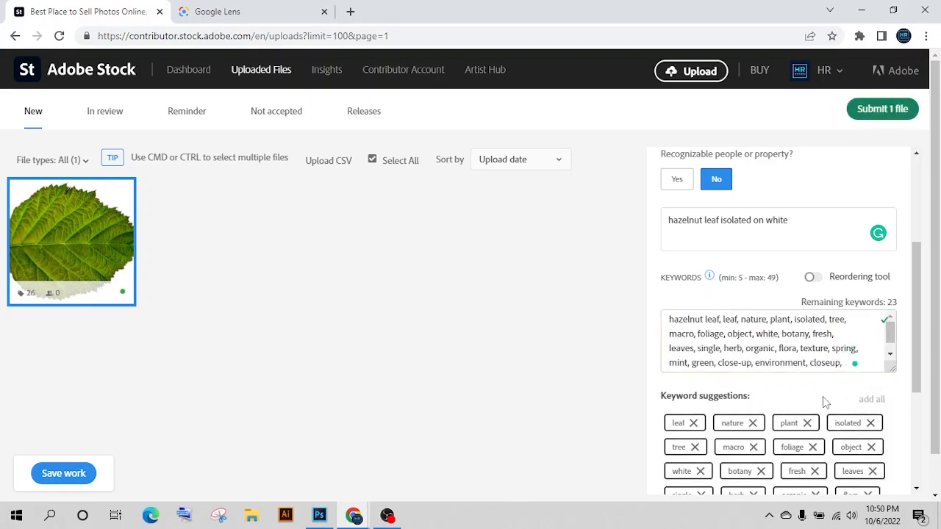
# Step: Review the leaf's keyword list, the added keyword suggestions and the title before submission
pyautogui.scroll(-4, 874, 388)
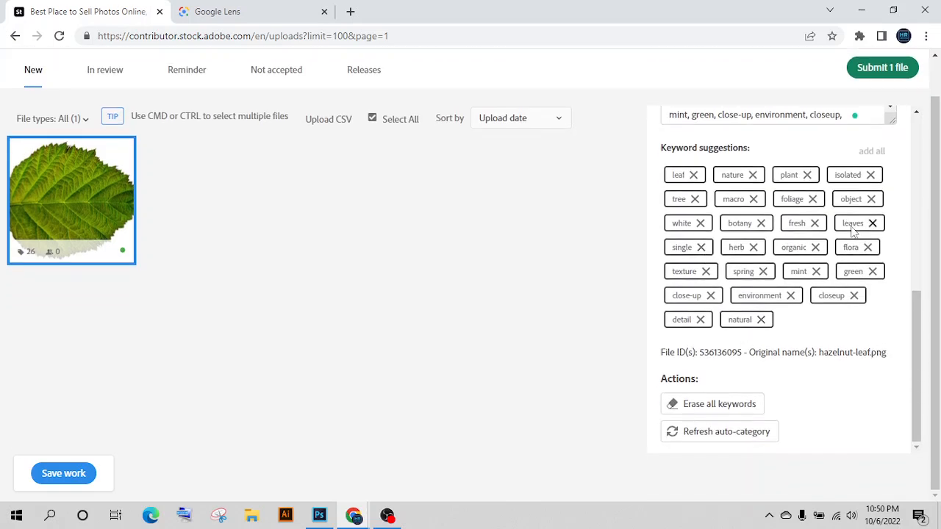
pyautogui.scroll(4, 852, 229)
pyautogui.scroll(2, 765, 264)
pyautogui.scroll(-5, 779, 272)
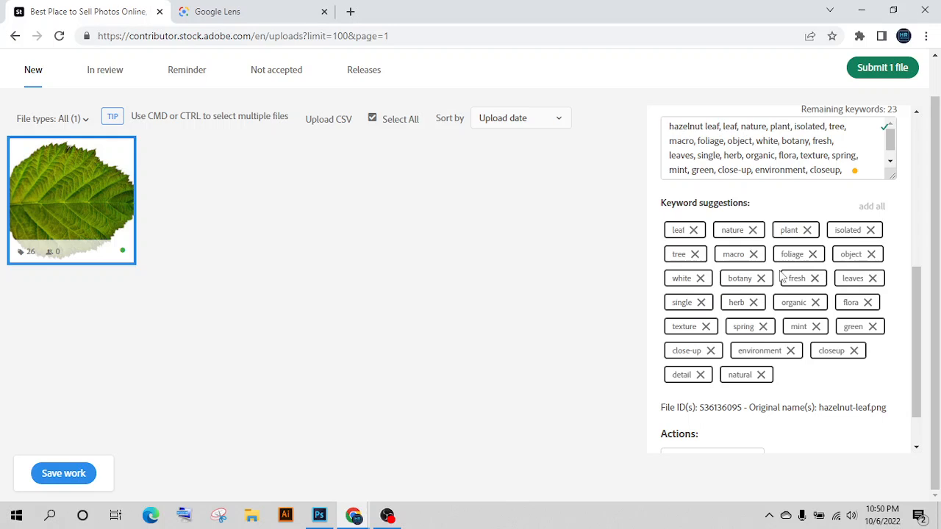
pyautogui.scroll(1, 716, 169)
pyautogui.scroll(3, 716, 169)
pyautogui.scroll(1, 813, 321)
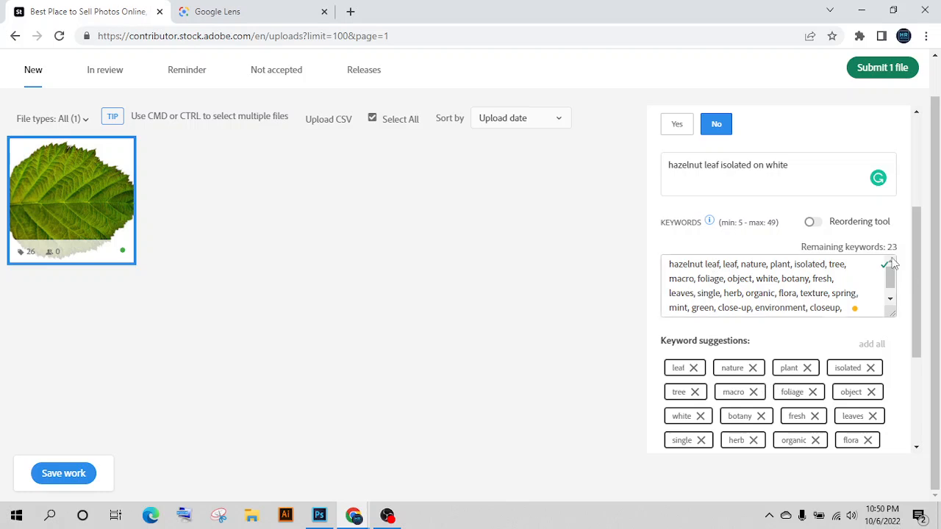
pyautogui.click(888, 301)
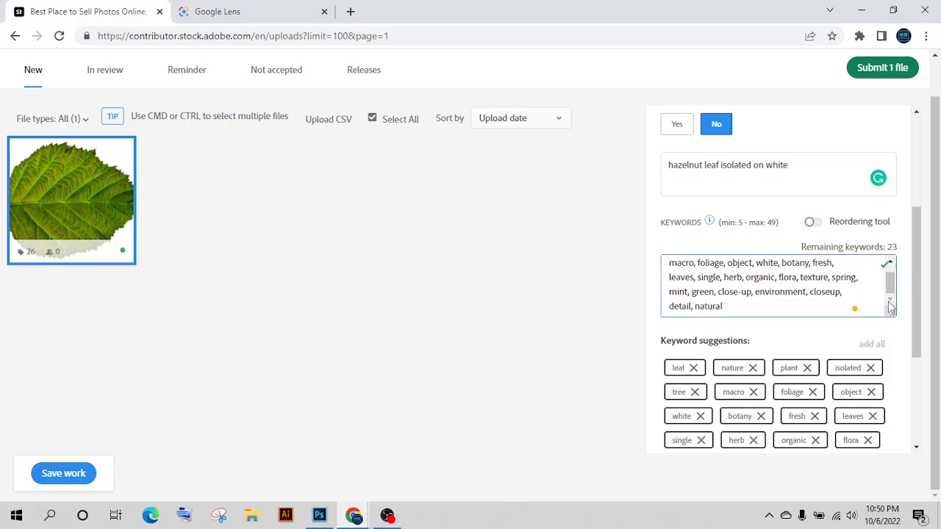
pyautogui.click(889, 263)
pyautogui.scroll(3, 777, 287)
pyautogui.scroll(-3, 810, 305)
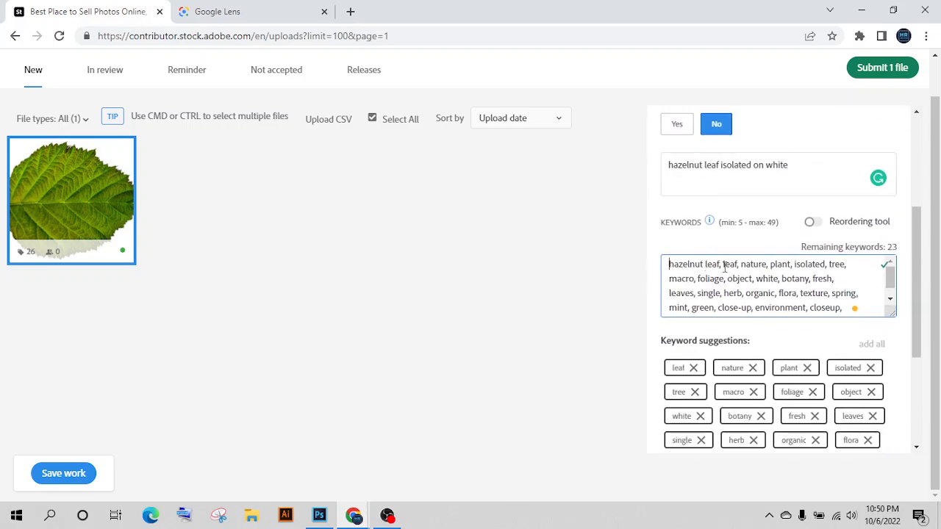
pyautogui.scroll(-1, 802, 275)
pyautogui.scroll(-3, 803, 275)
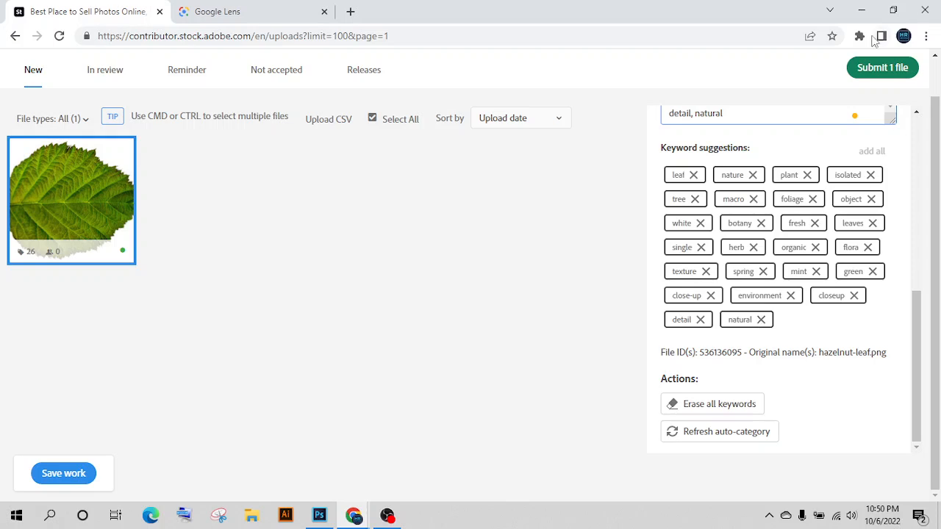
pyautogui.moveTo(74, 208)
pyautogui.scroll(2, 673, 227)
pyautogui.scroll(3, 787, 256)
pyautogui.scroll(-3, 751, 330)
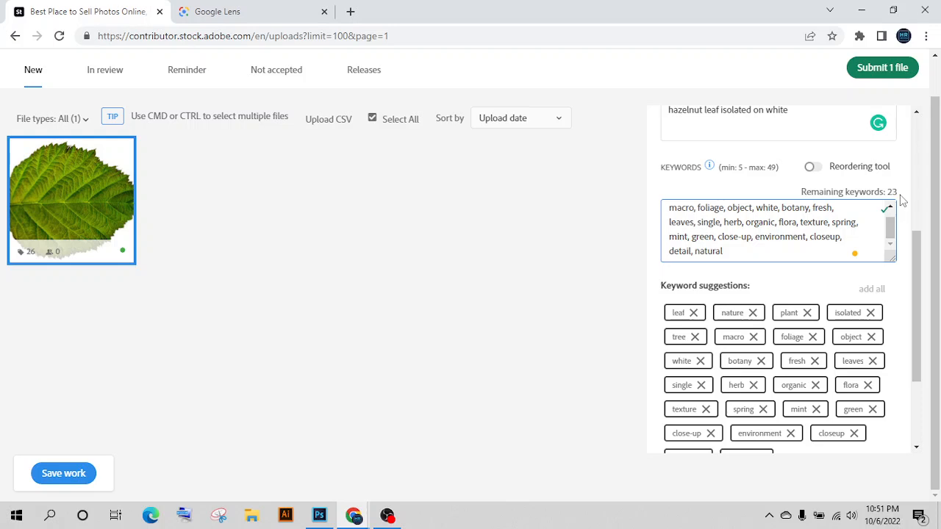
# Step: Submit the hazelnut leaf file for Adobe Stock review and switch back to the leaf document in Photoshop
pyautogui.scroll(10, 851, 200)
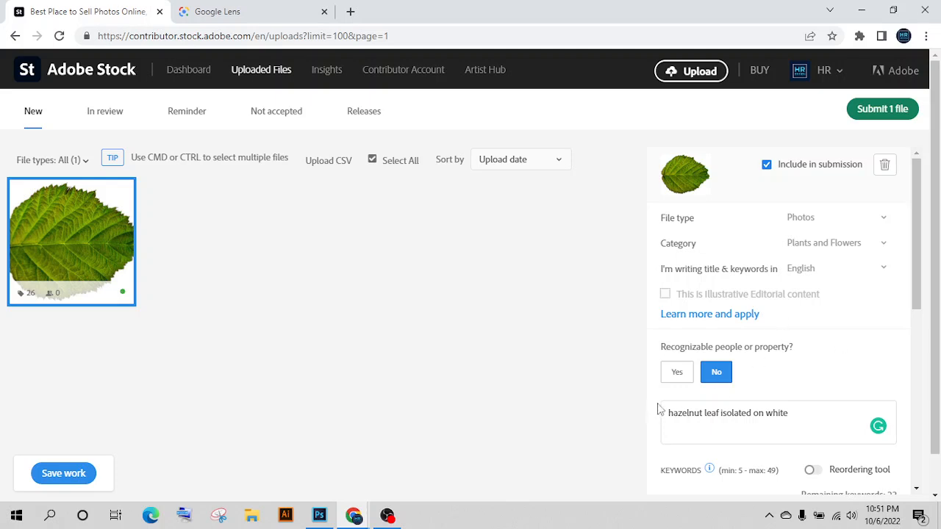
pyautogui.click(898, 119)
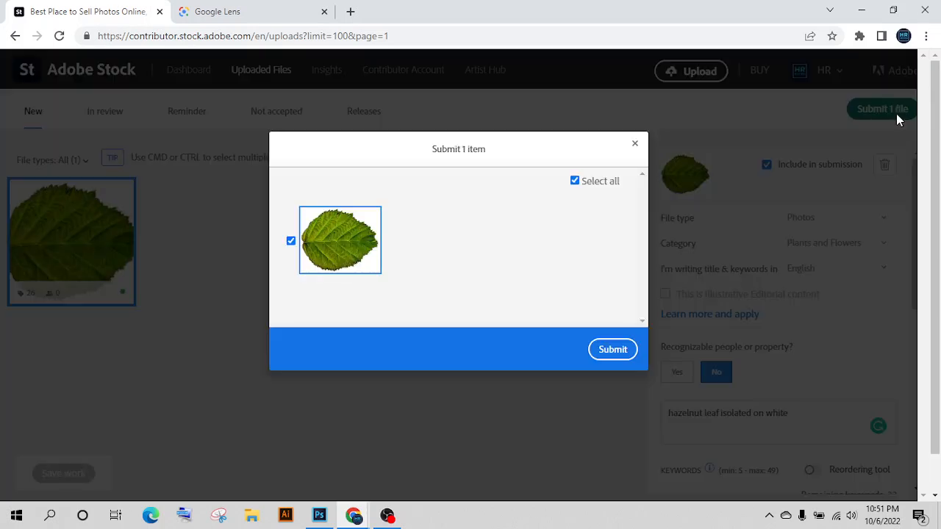
pyautogui.click(613, 352)
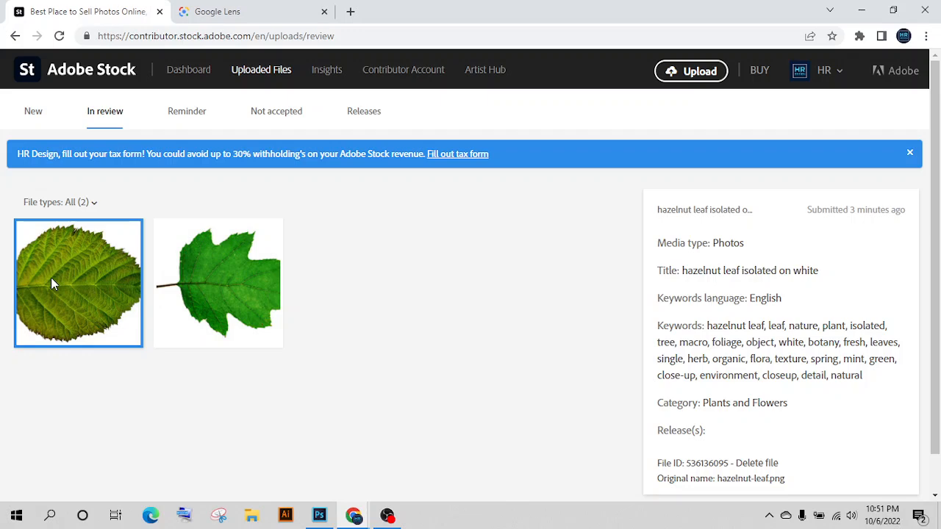
pyautogui.click(319, 515)
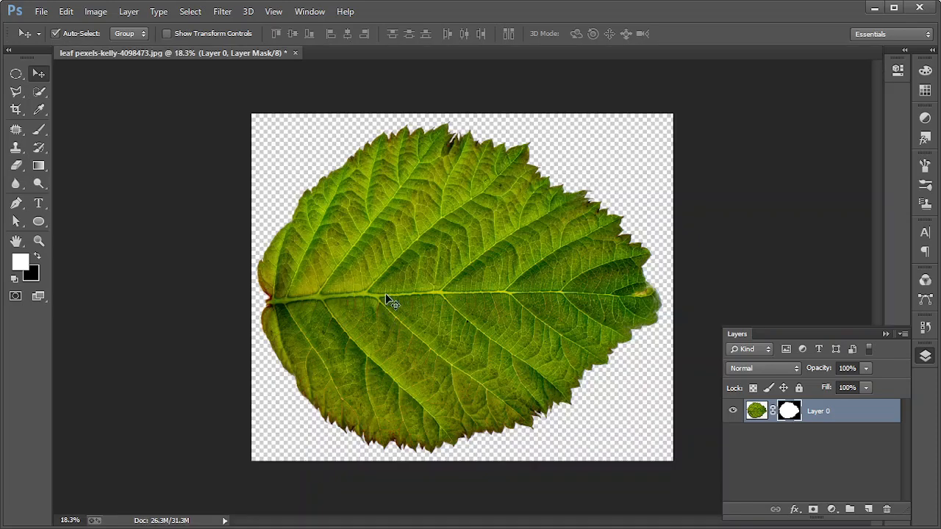